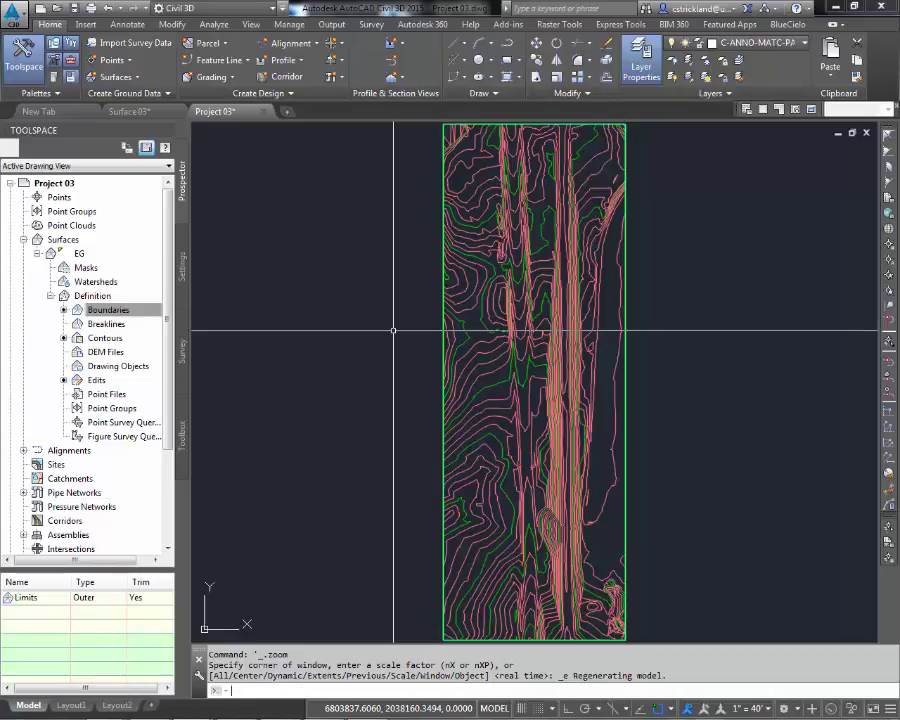
With Osnap off, draw a polyline down the valley centerline from the surface's top edge to its bottom edge
key("Return")
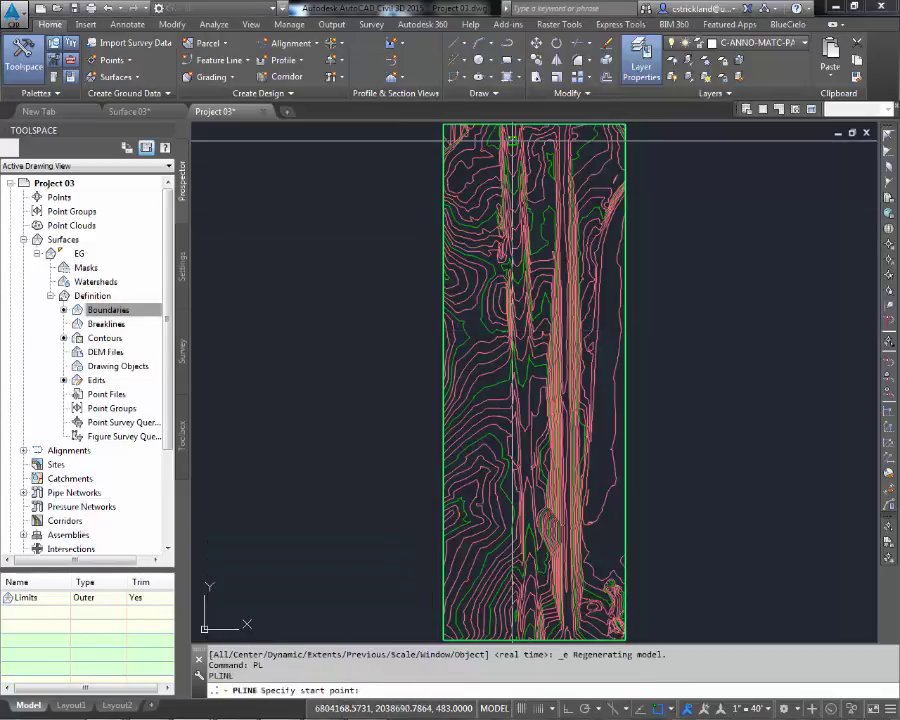
key("F3")
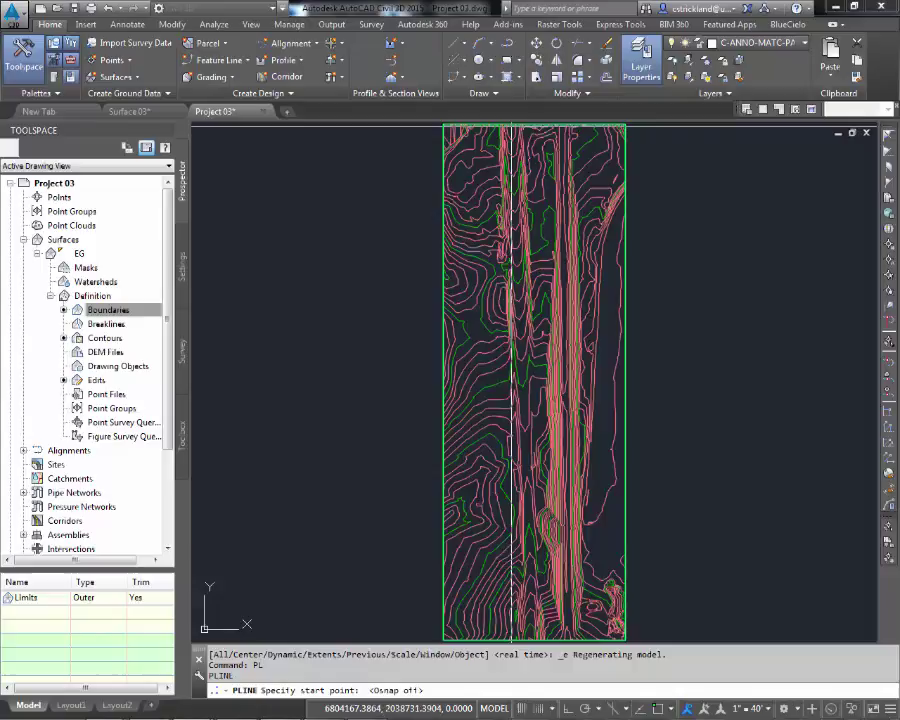
left_click(510, 127)
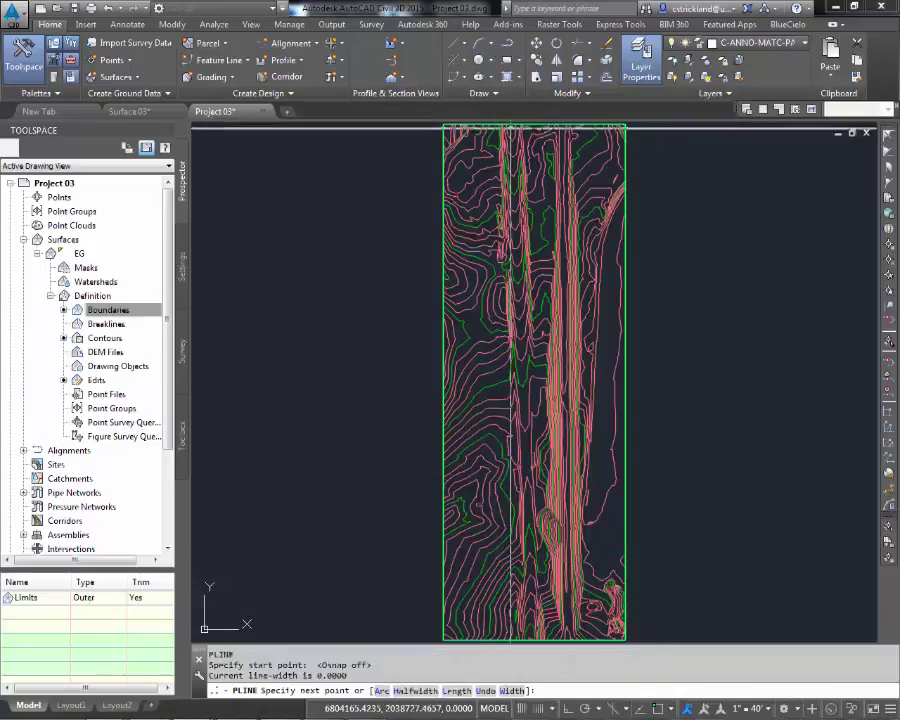
left_click(521, 370)
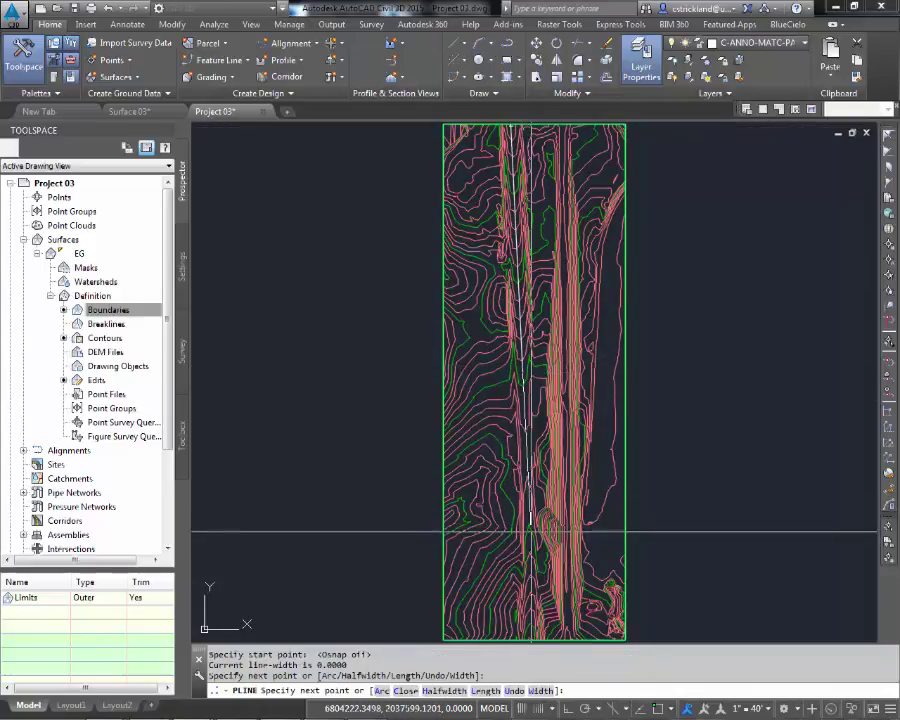
left_click(530, 634)
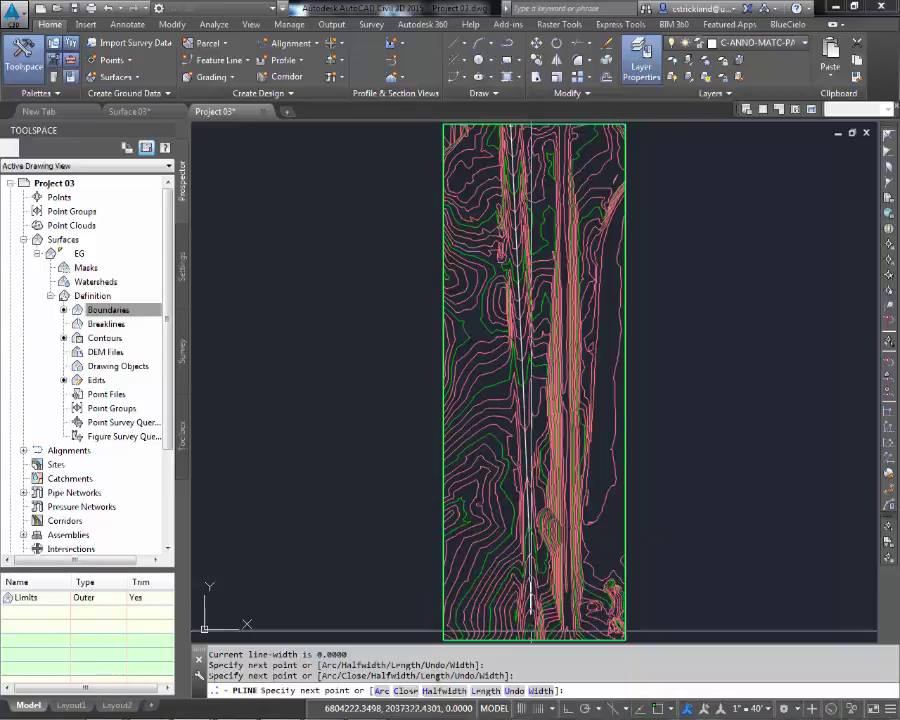
left_click(528, 634)
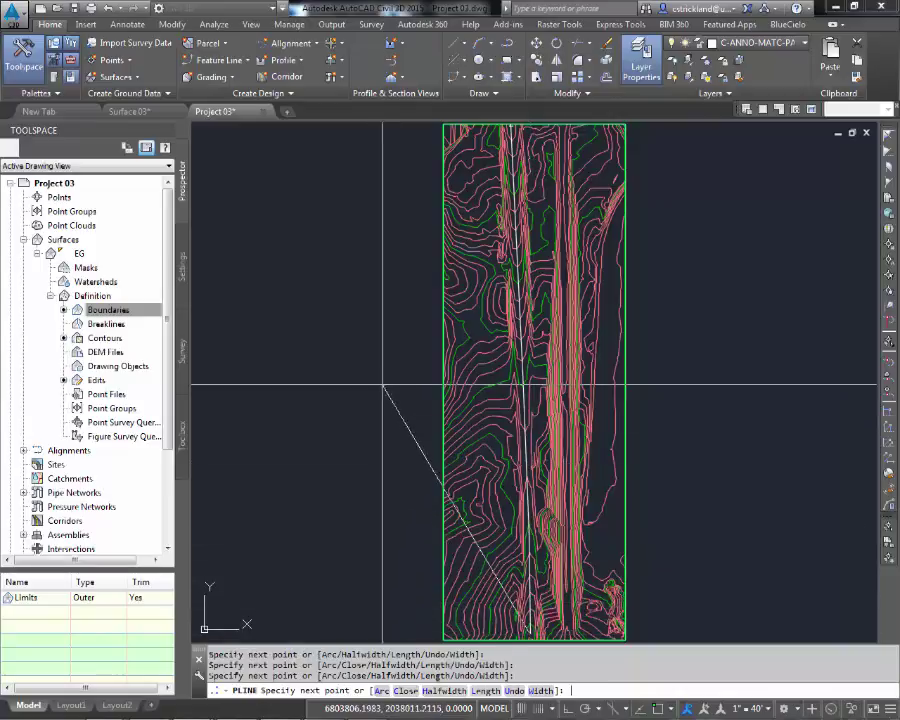
key("Return")
left_click(528, 404)
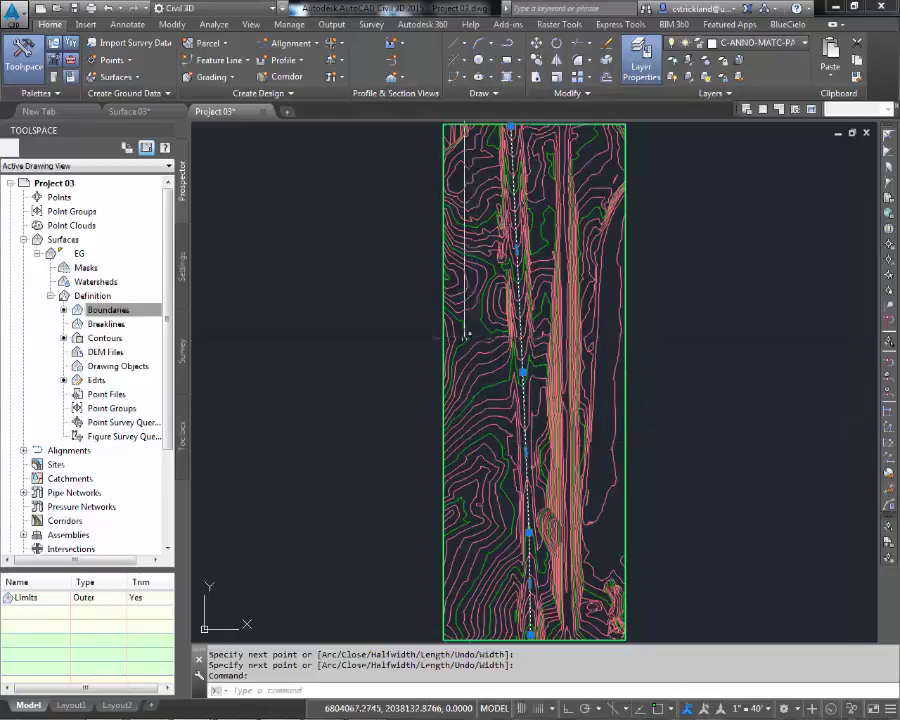
key("Escape")
key("Escape")
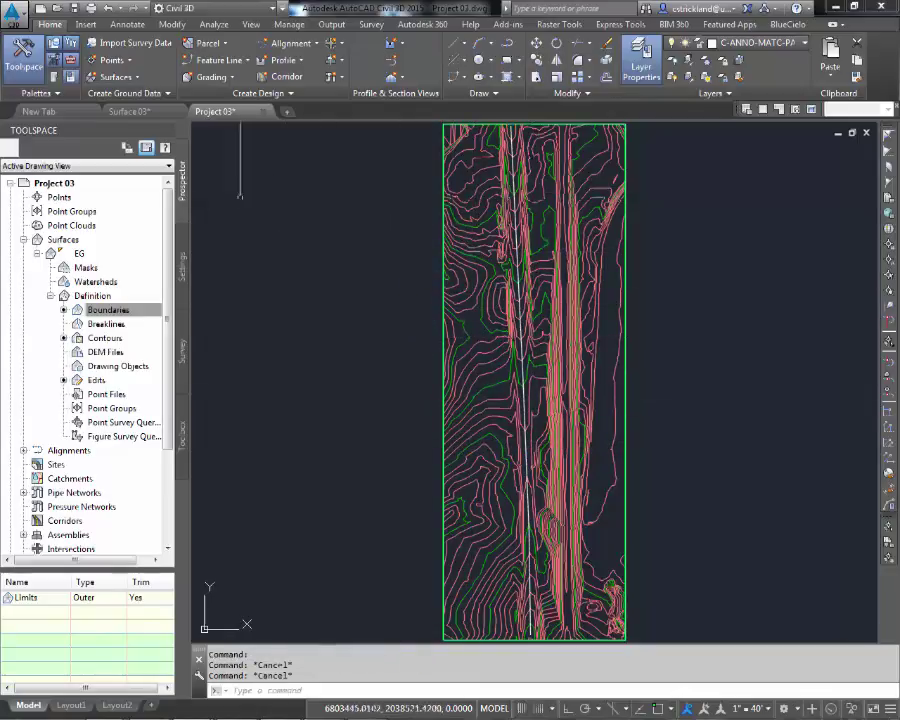
Start Create Alignment from Objects on the valley polyline, reversing its direction
left_click(284, 45)
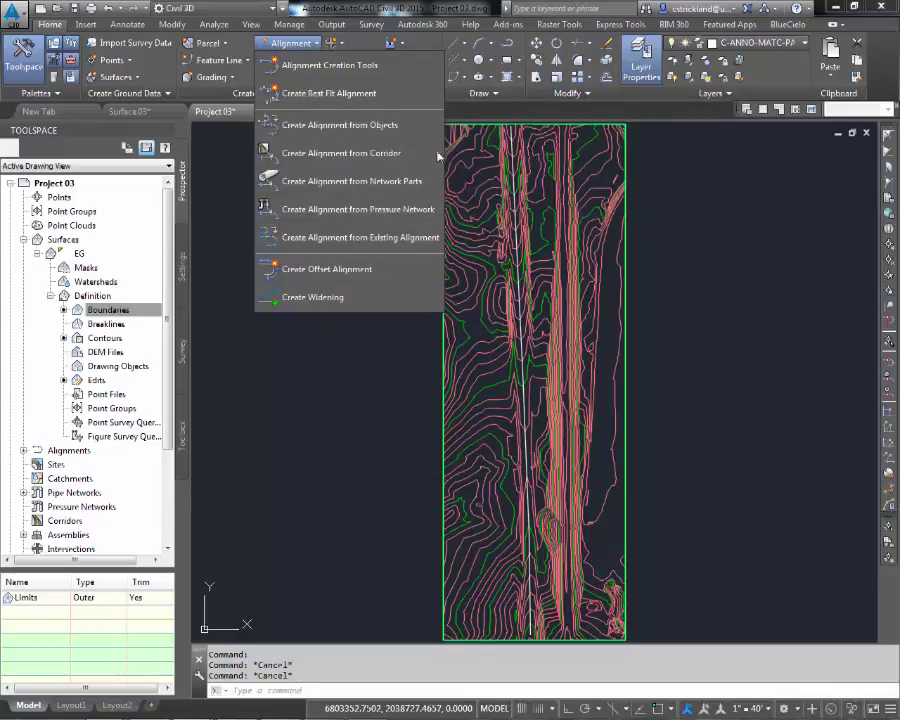
left_click(359, 125)
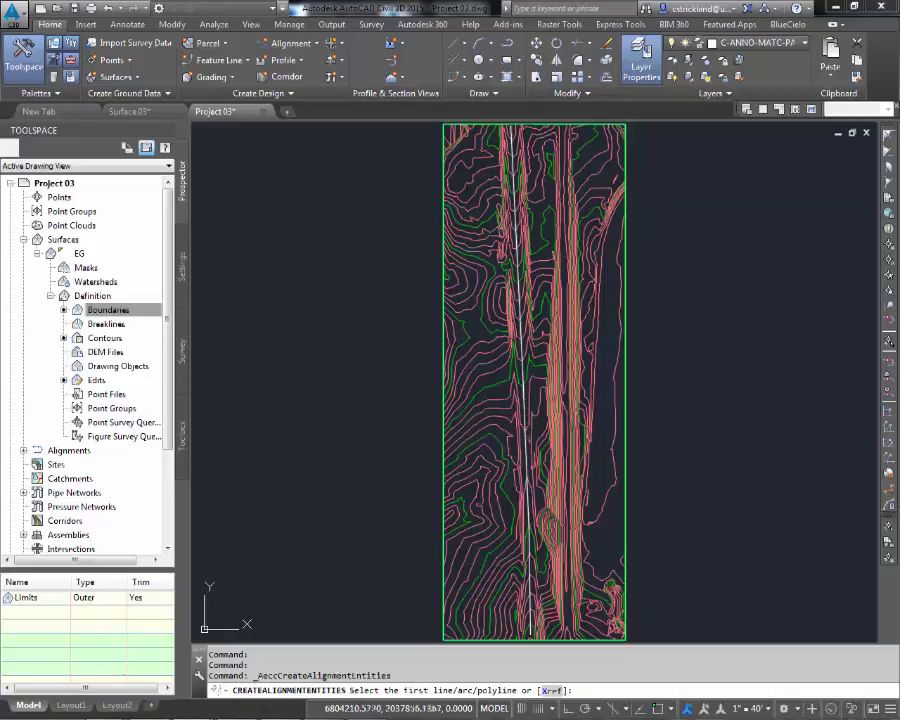
left_click(526, 408)
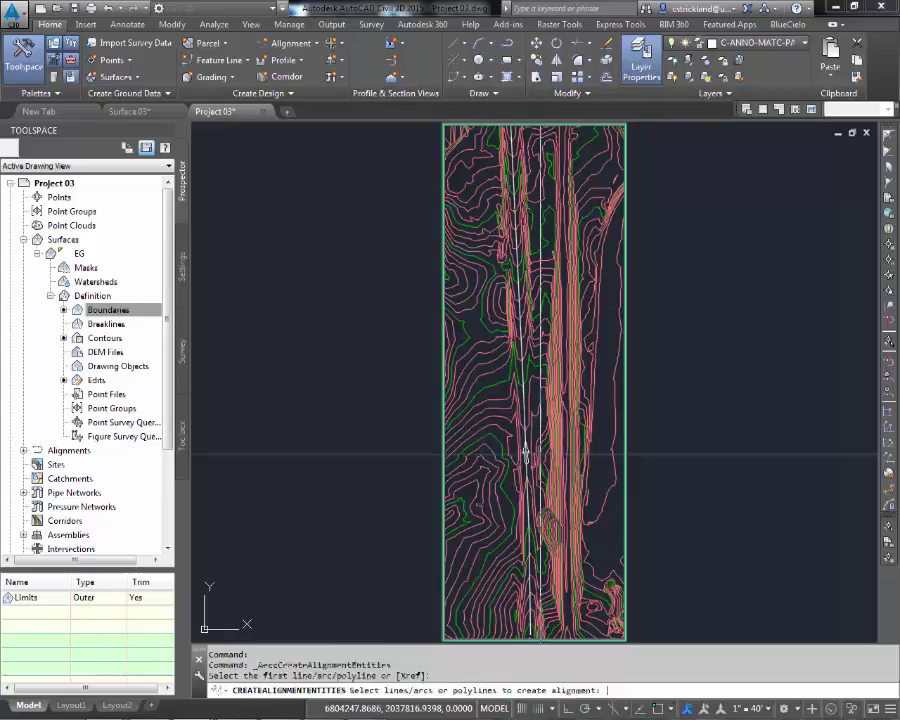
key("Return")
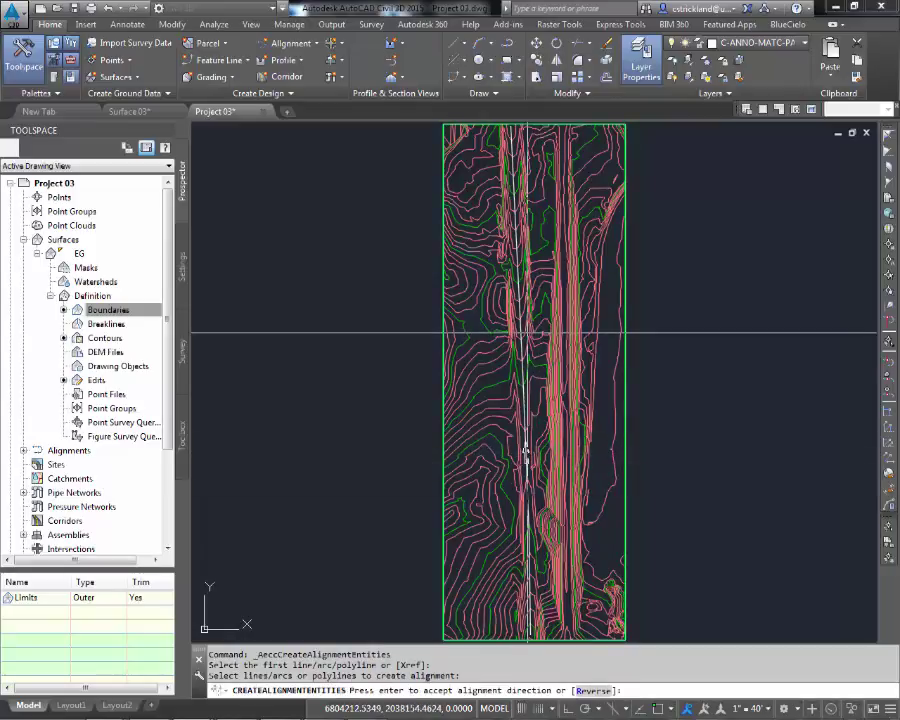
type("r")
key("Return")
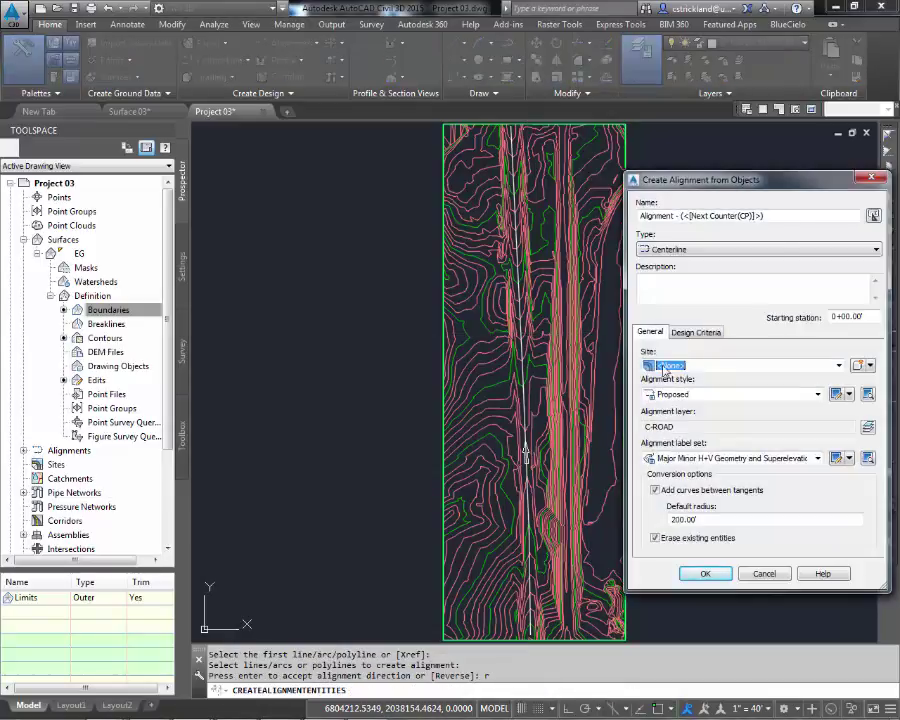
Name the alignment New 60' Road, with Proposed style, Major and Minor only labels and curve radius 50
left_click_drag(783, 195, 757, 192)
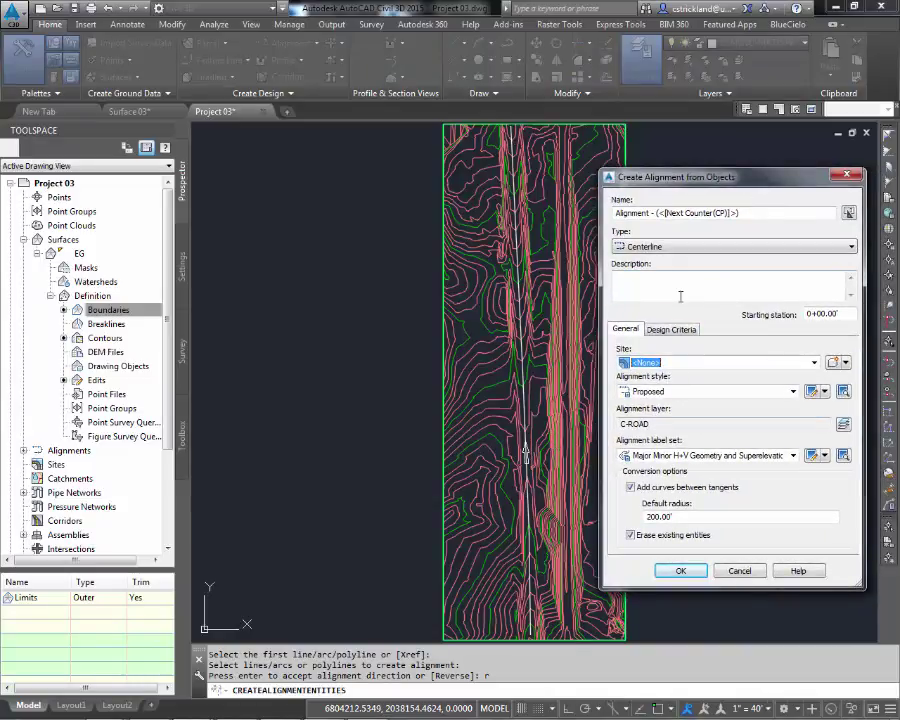
left_click_drag(757, 213, 614, 213)
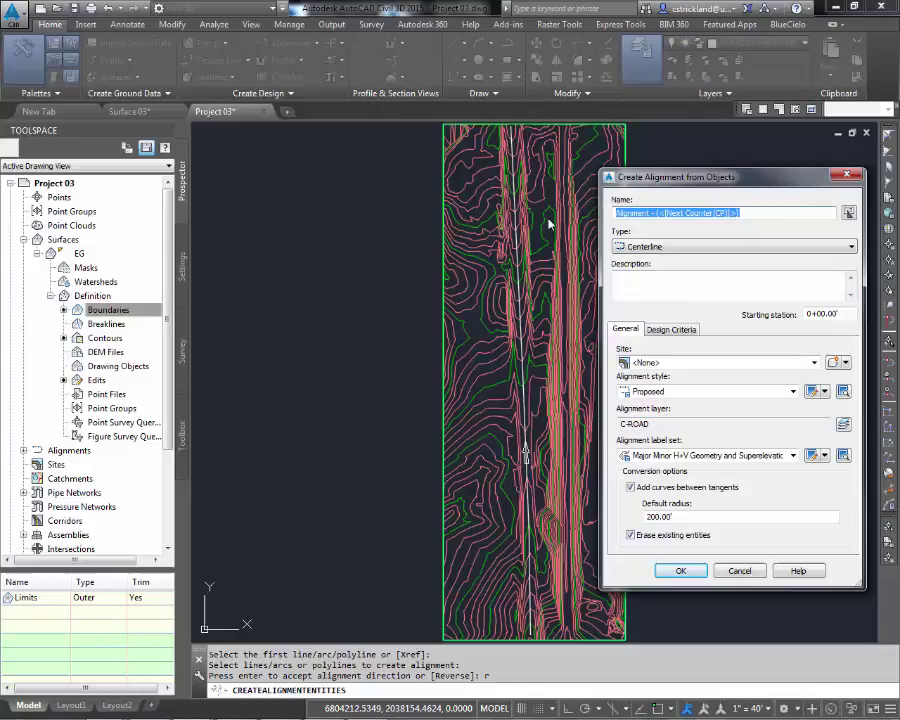
type("New 60' Road")
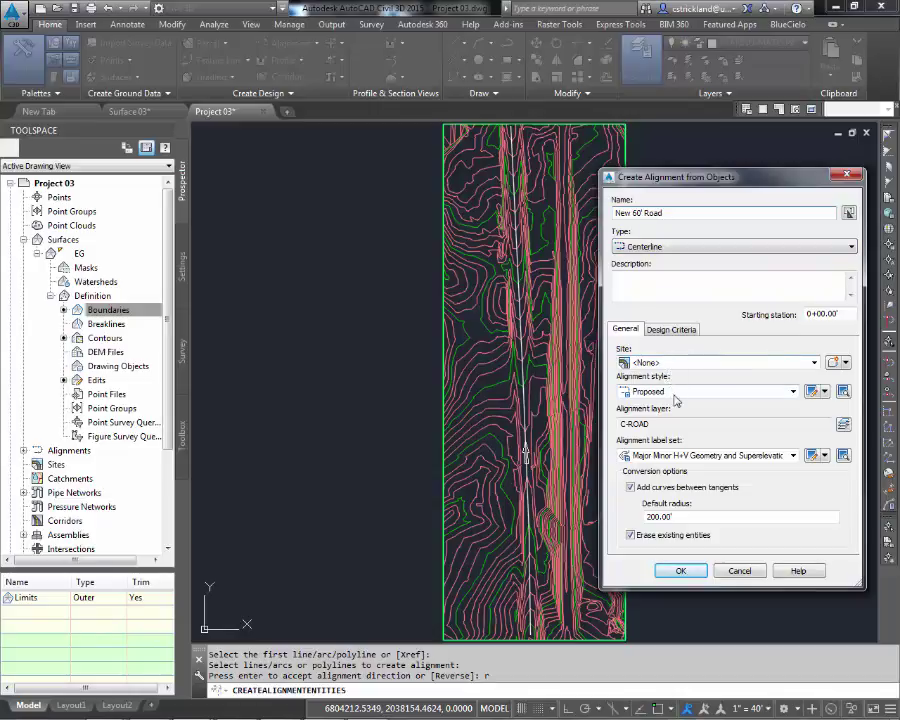
left_click(792, 391)
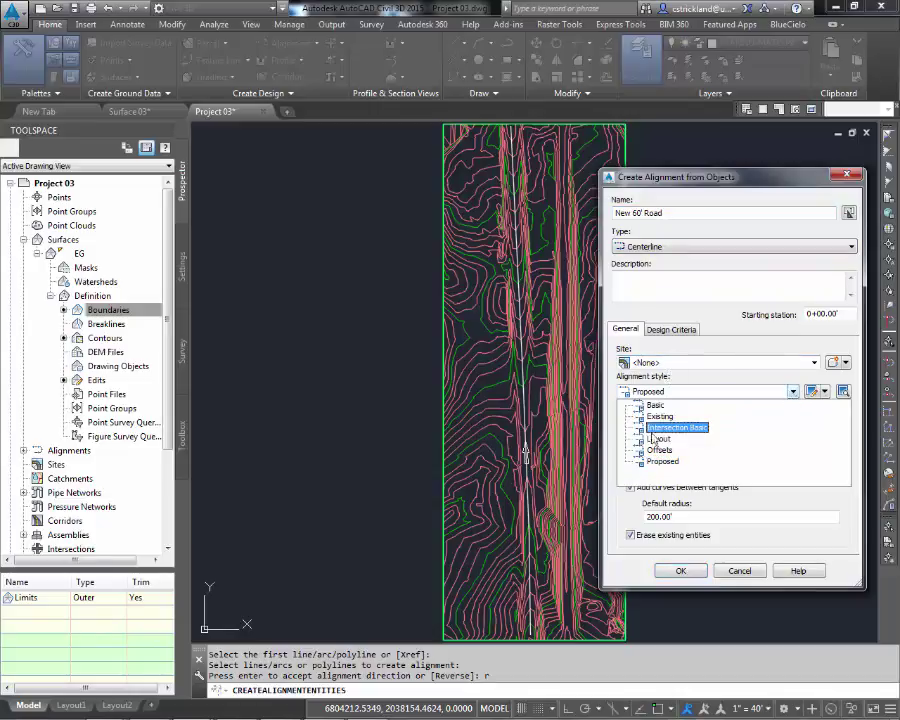
left_click(717, 391)
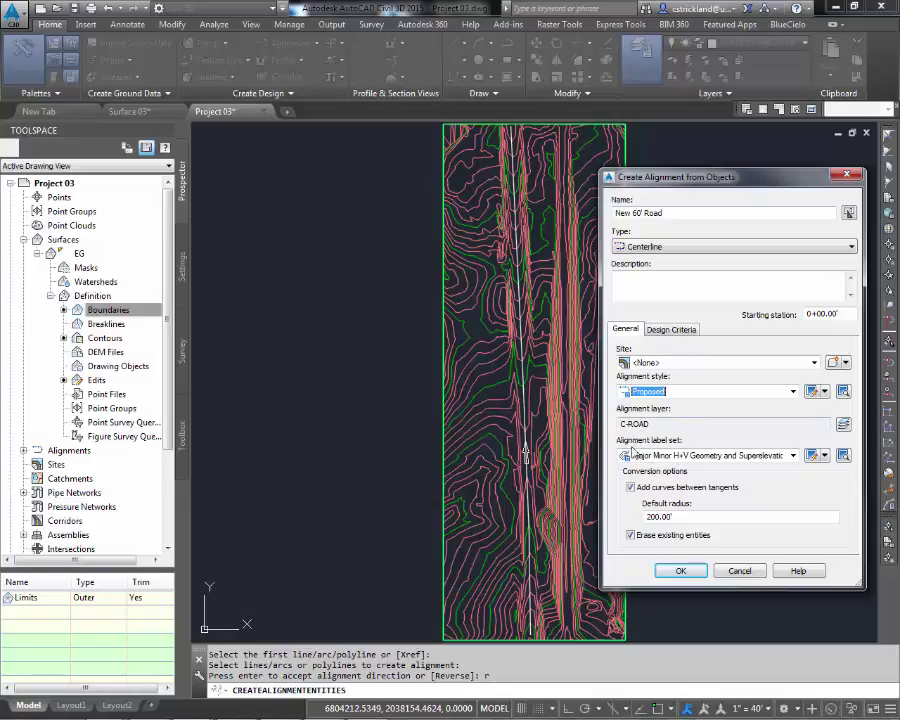
left_click(793, 456)
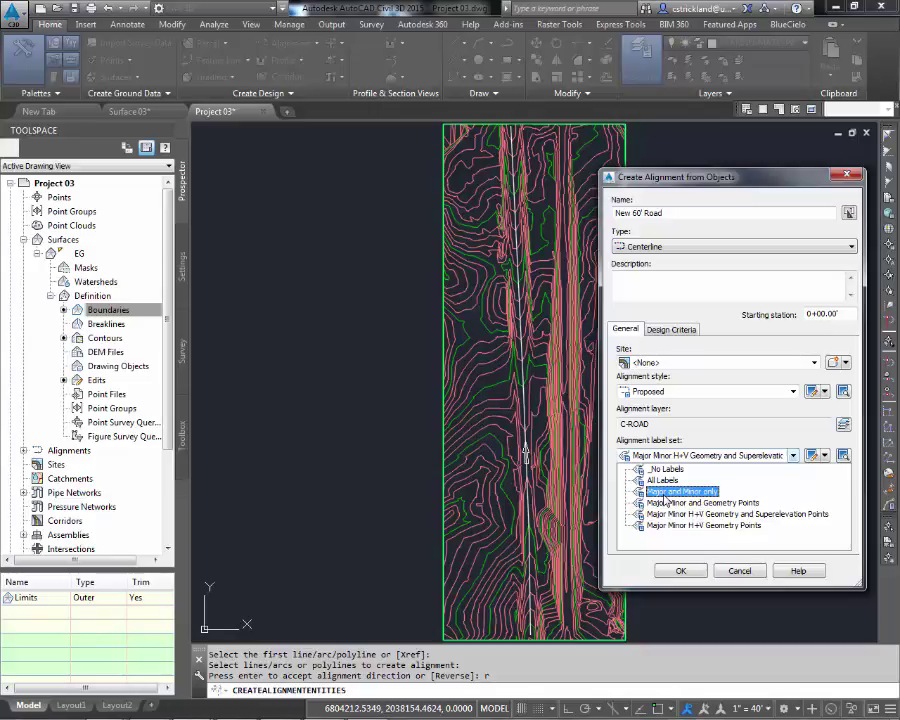
left_click(666, 494)
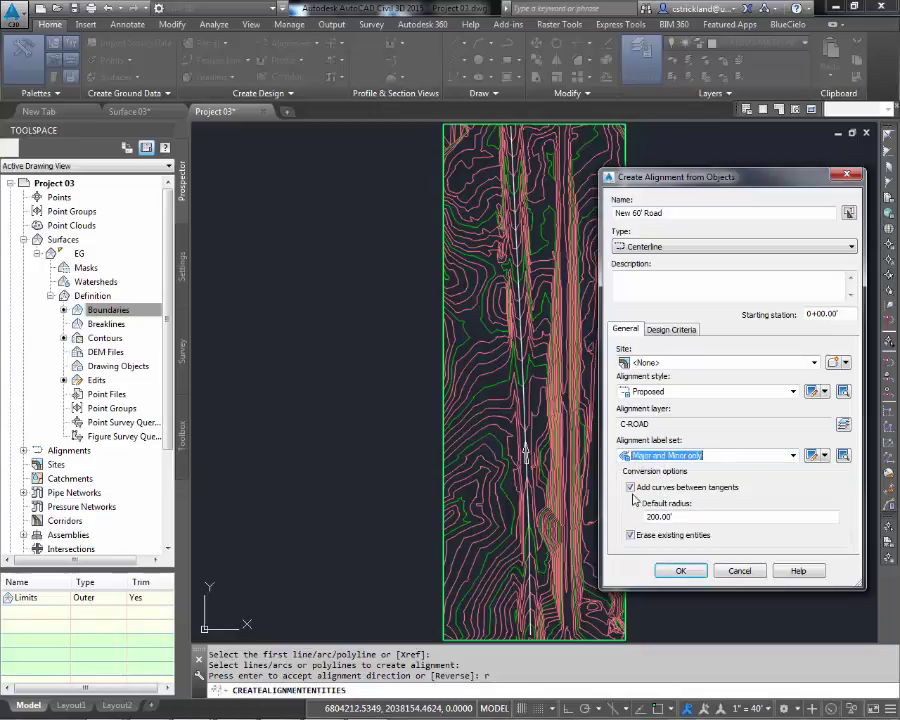
left_click(673, 516)
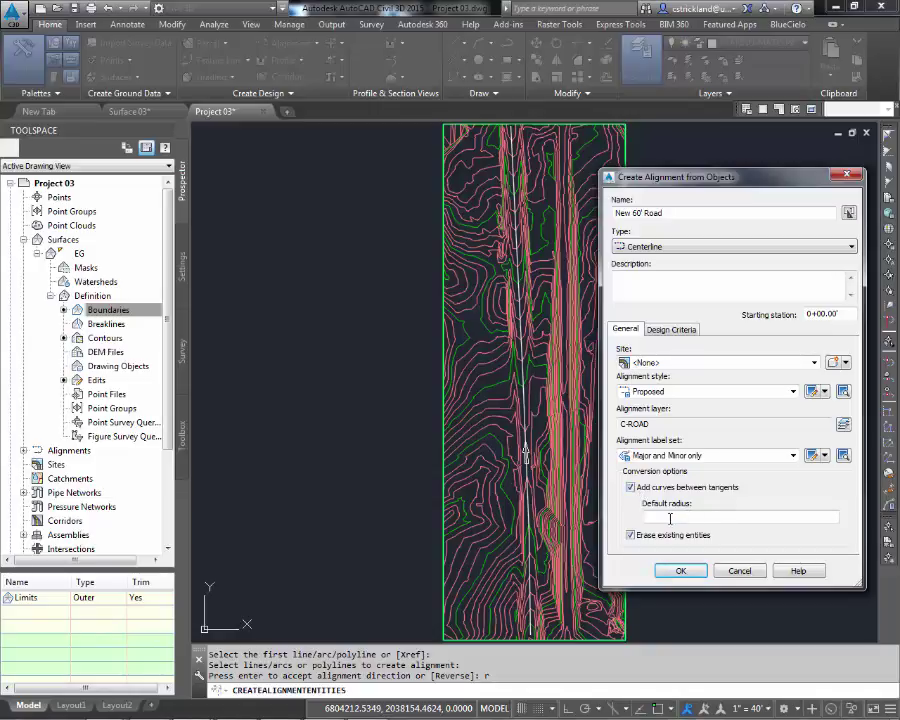
type("50")
key("Return")
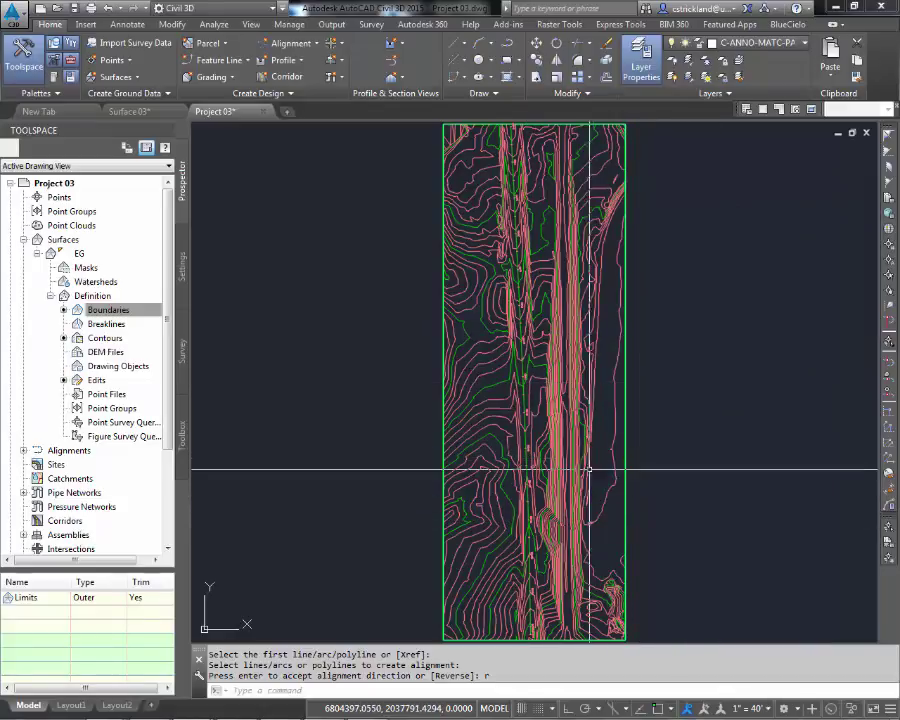
scroll(515, 405, "up", 5)
scroll(525, 404, "up", 2)
left_click(548, 400)
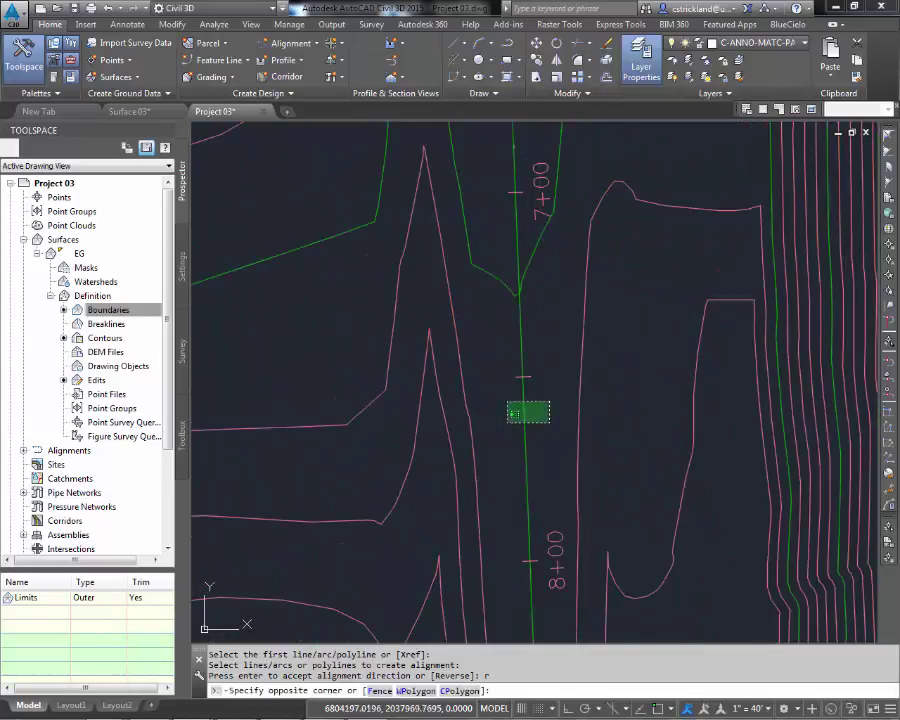
left_click(500, 426)
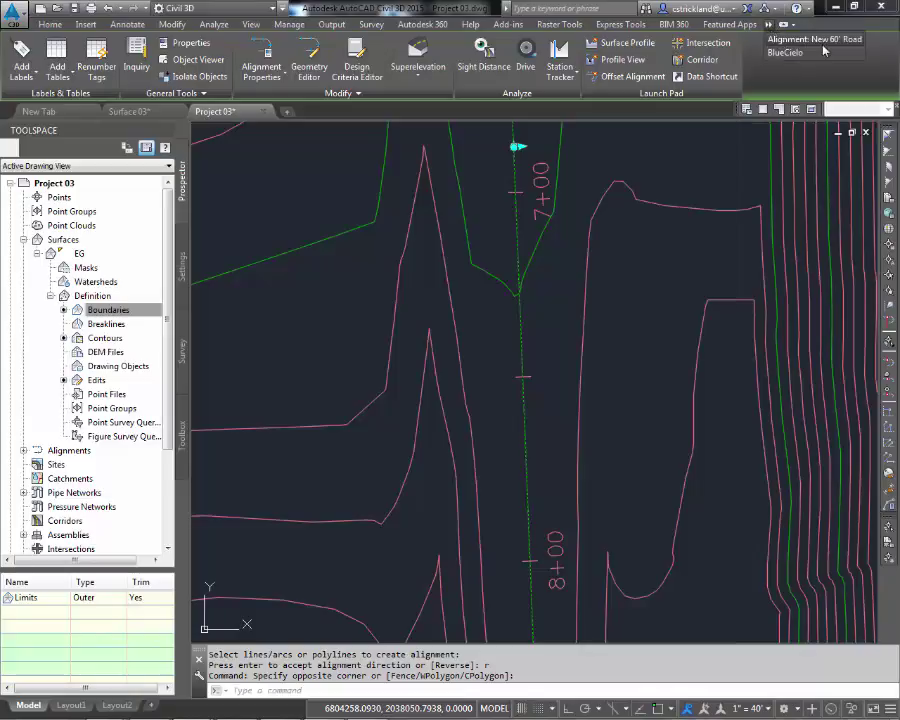
key("Escape")
key("Escape")
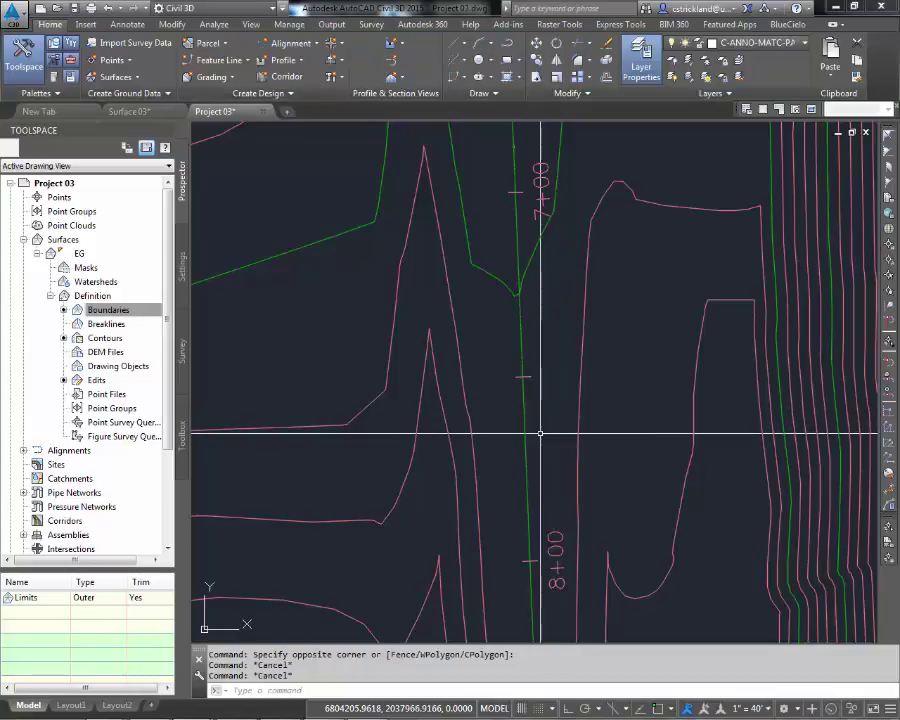
scroll(540, 433, "down", 1)
scroll(540, 322, "down", 4)
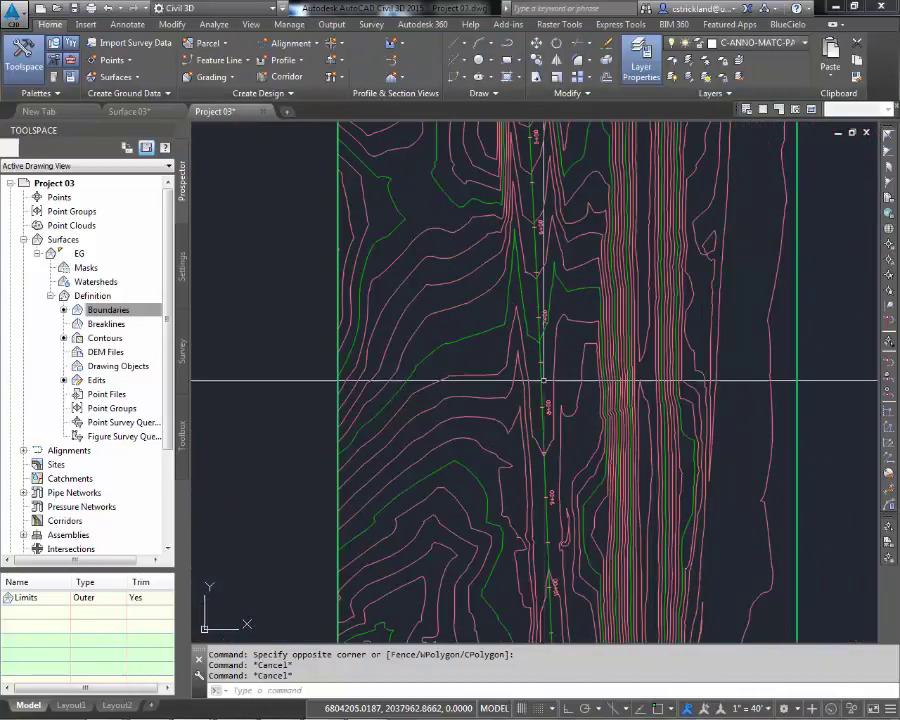
scroll(556, 346, "down", 2)
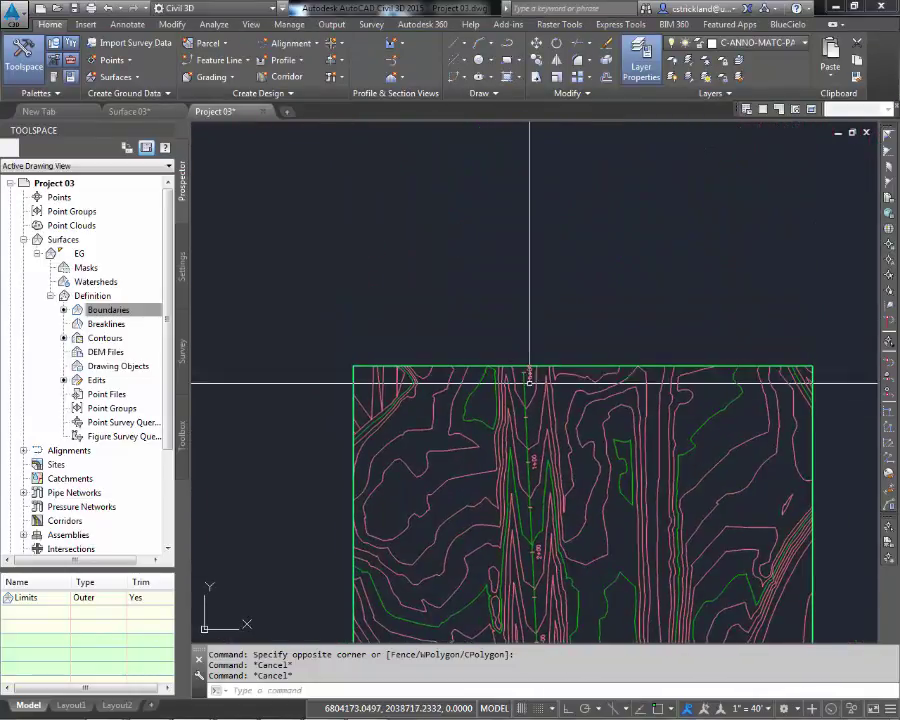
scroll(529, 380, "up", 5)
scroll(540, 440, "down", 5)
middle_click_drag(552, 502, 552, 177)
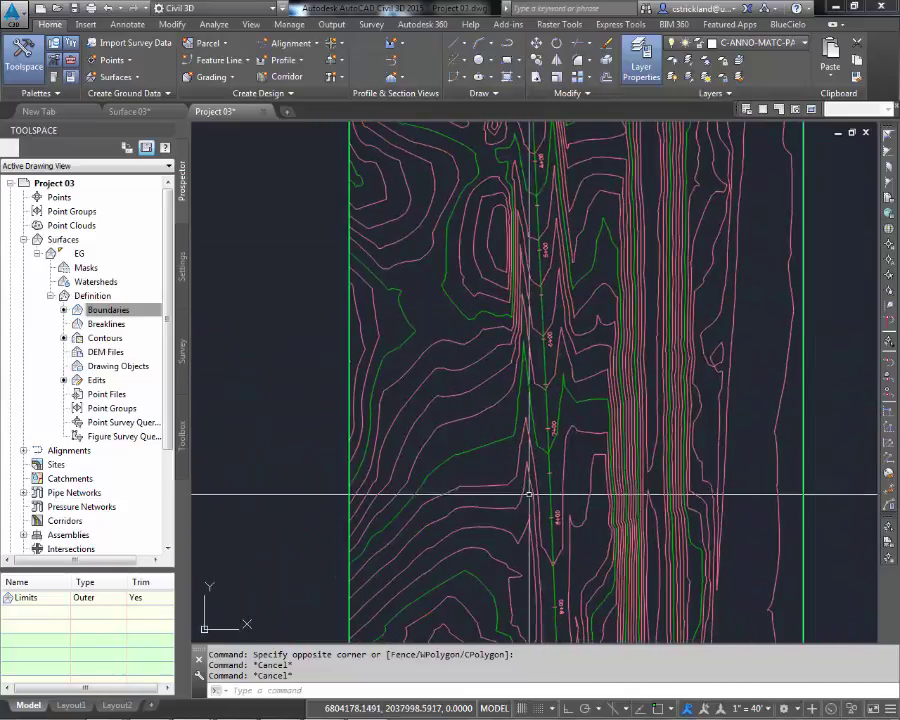
middle_click_drag(526, 492, 506, 572)
scroll(545, 525, "up", 4)
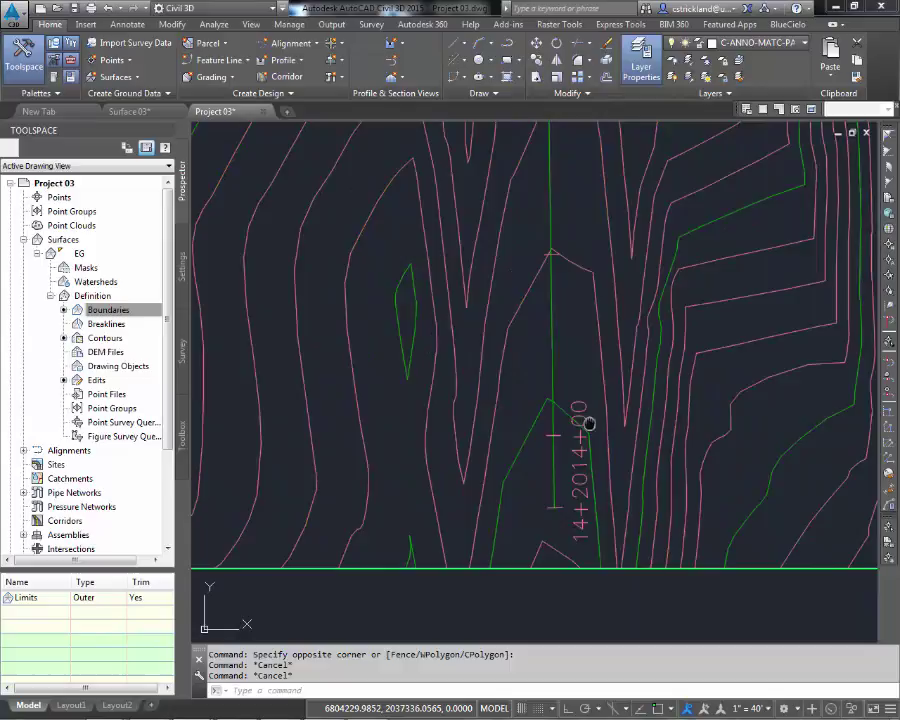
middle_click(553, 432)
middle_click(553, 432)
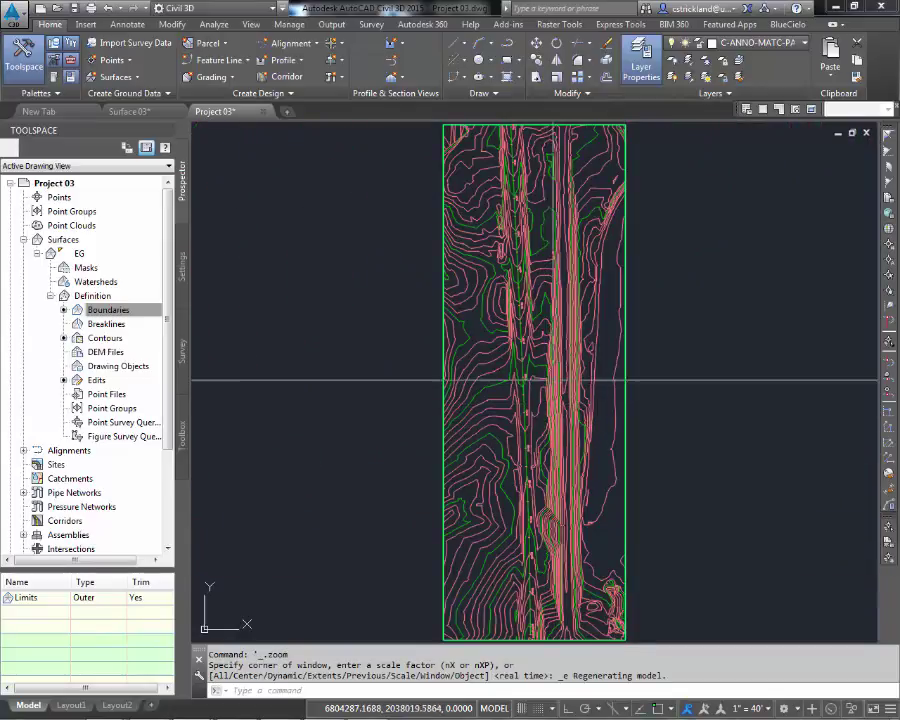
Sample the EG surface profile along New 60' Road and send it to a profile view
middle_click_drag(544, 368, 391, 366)
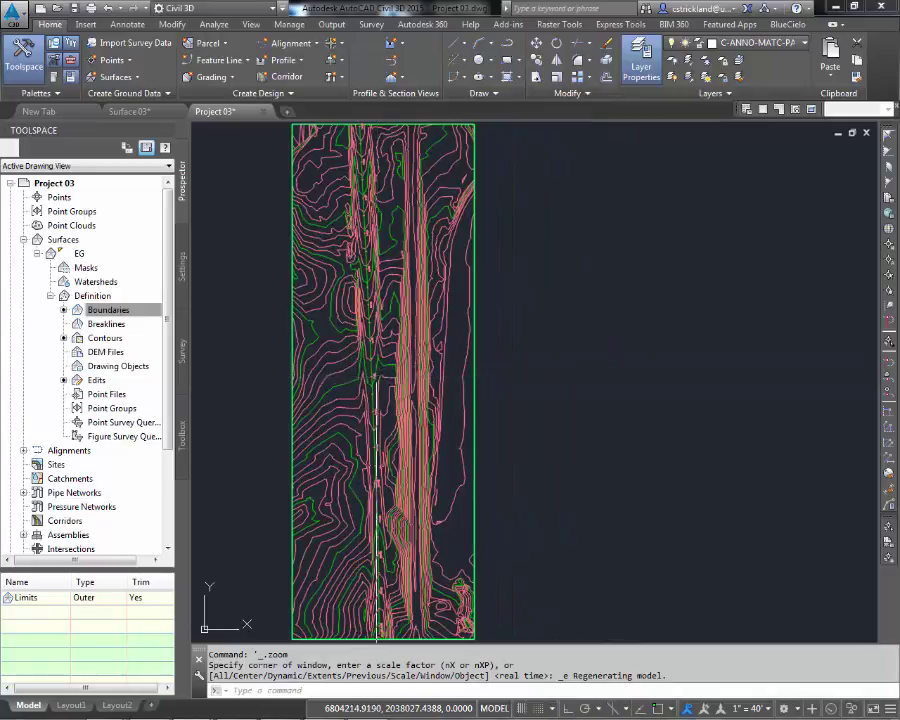
left_click(282, 60)
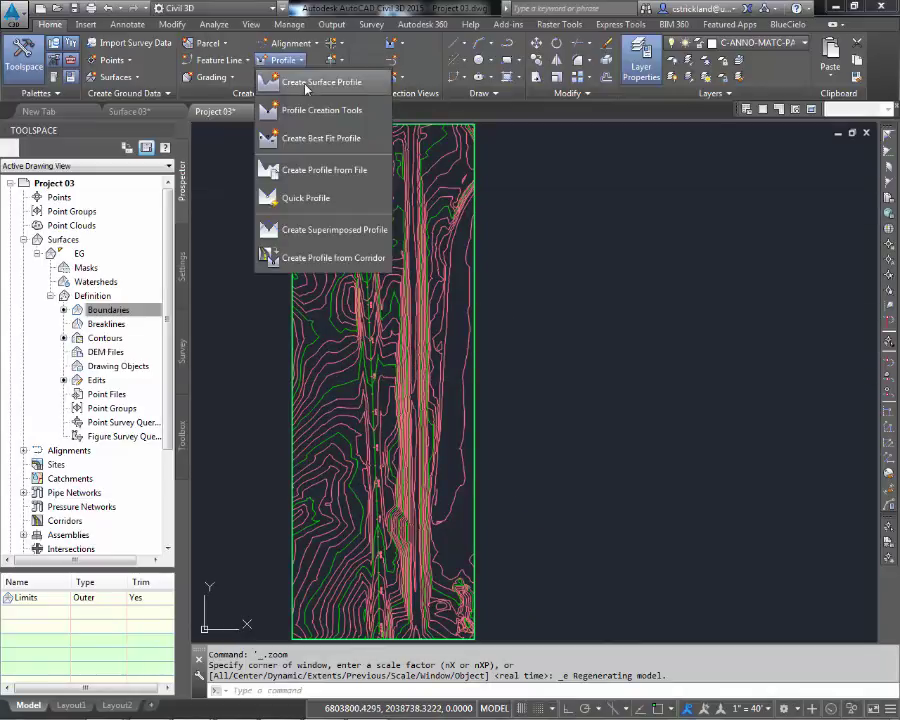
left_click(300, 82)
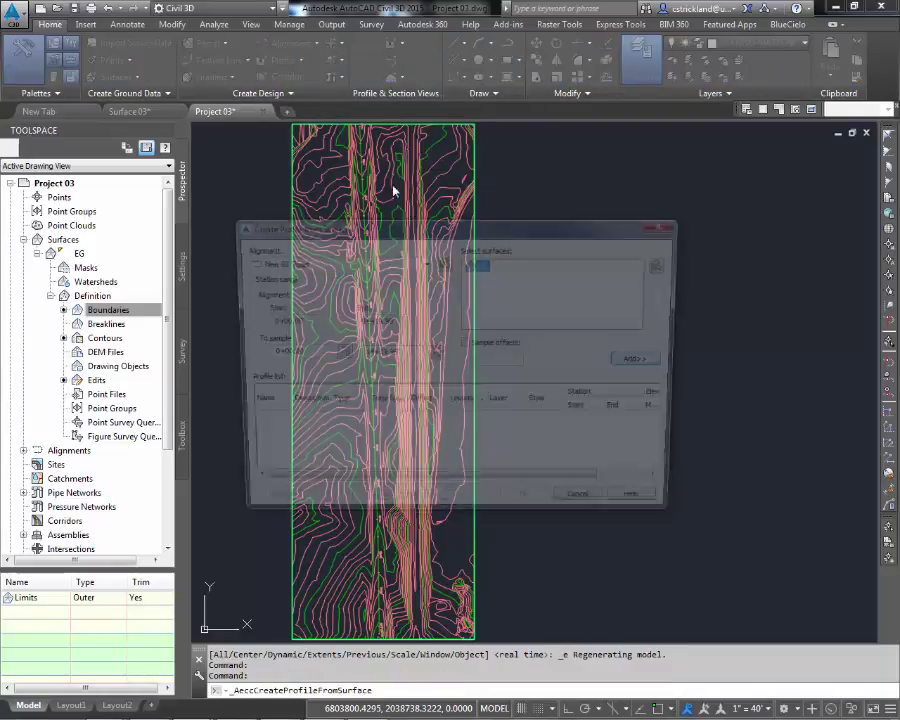
left_click(302, 263)
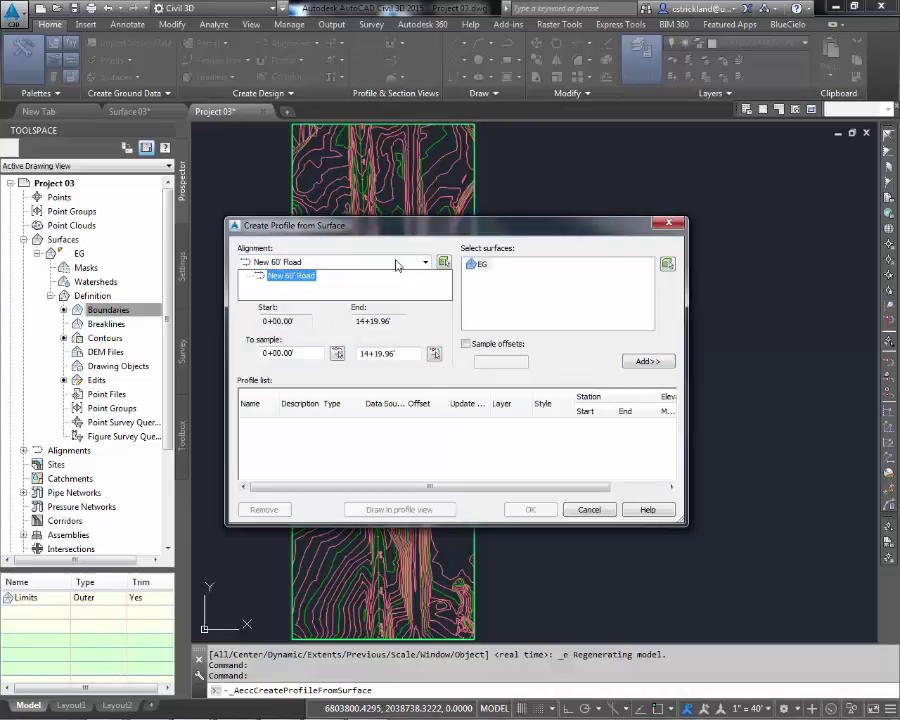
left_click(482, 264)
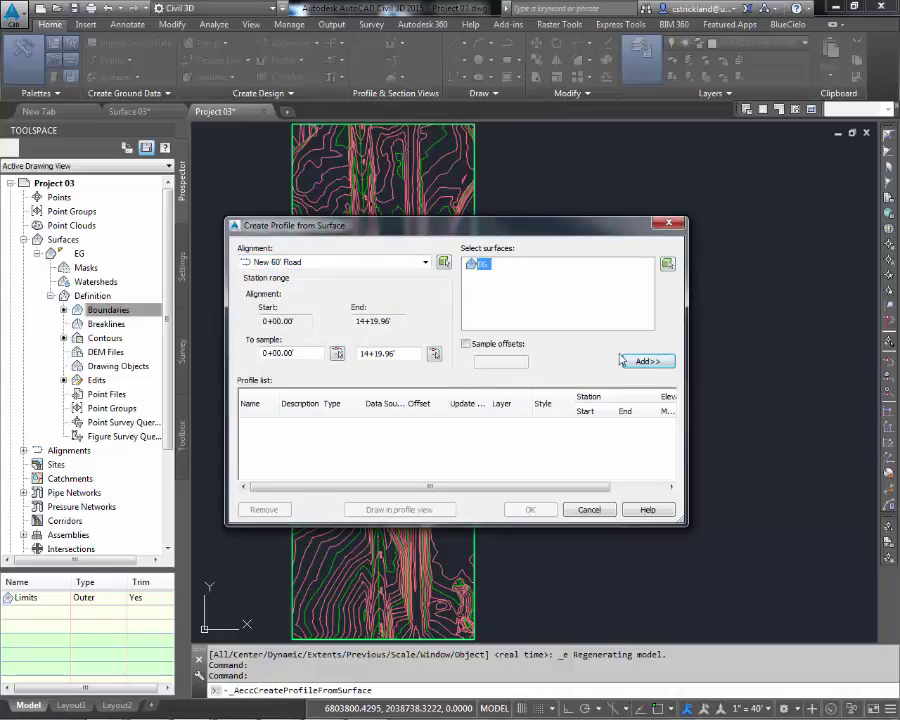
left_click(480, 264)
left_click(647, 362)
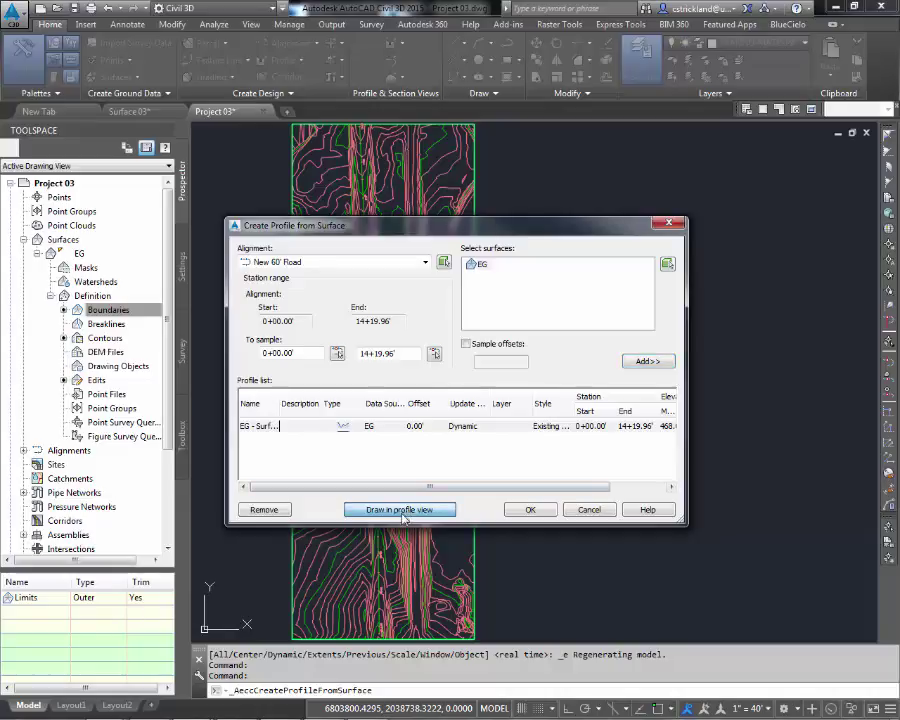
left_click(400, 510)
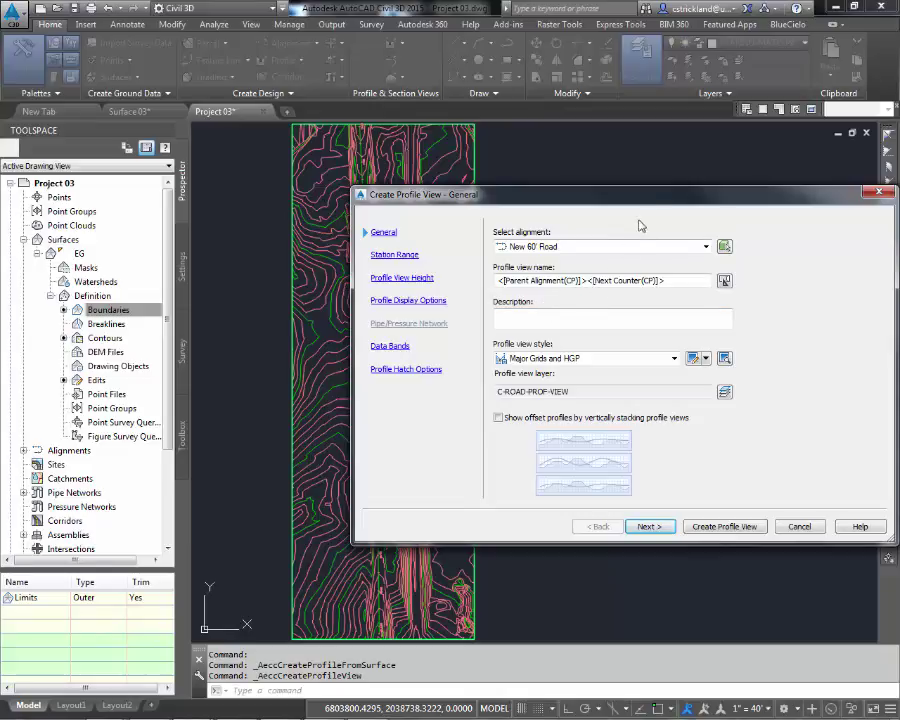
Choose the Major Grids profile view style, then go to the Station Range page
left_click_drag(629, 194, 580, 191)
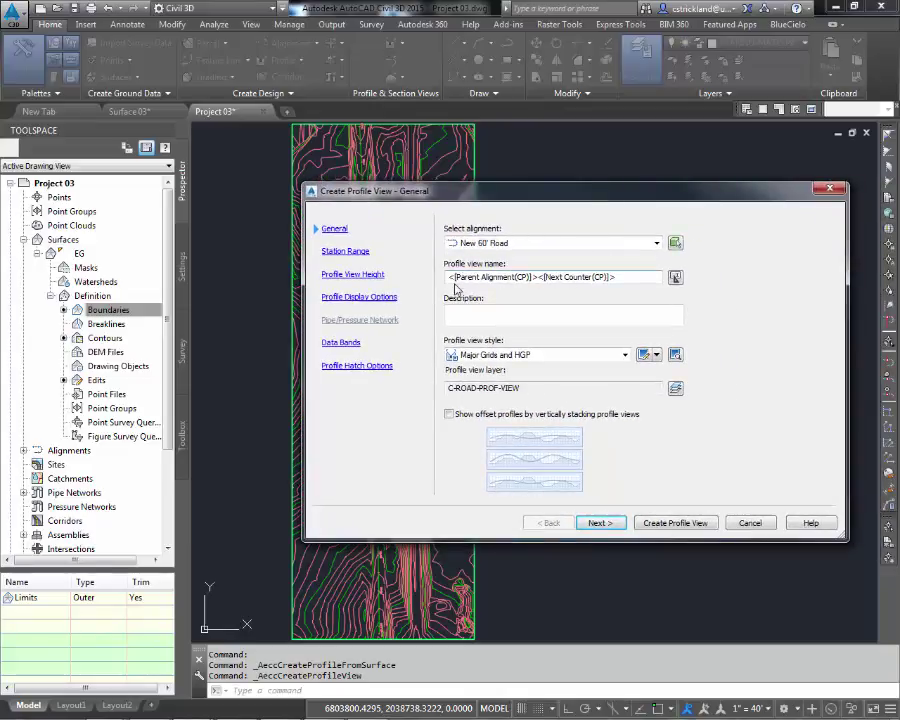
left_click(494, 316)
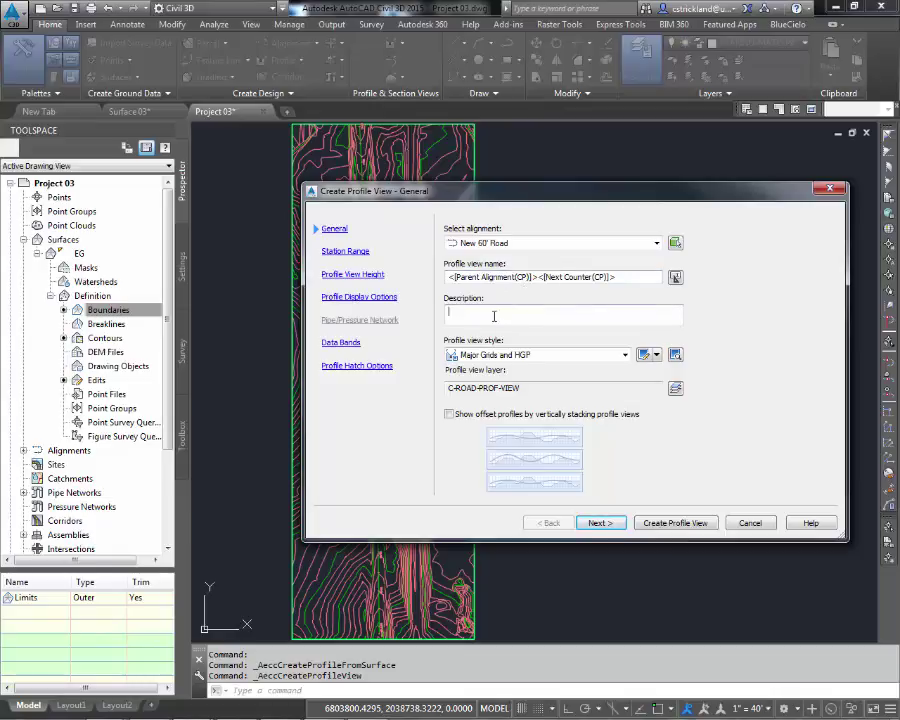
left_click(627, 358)
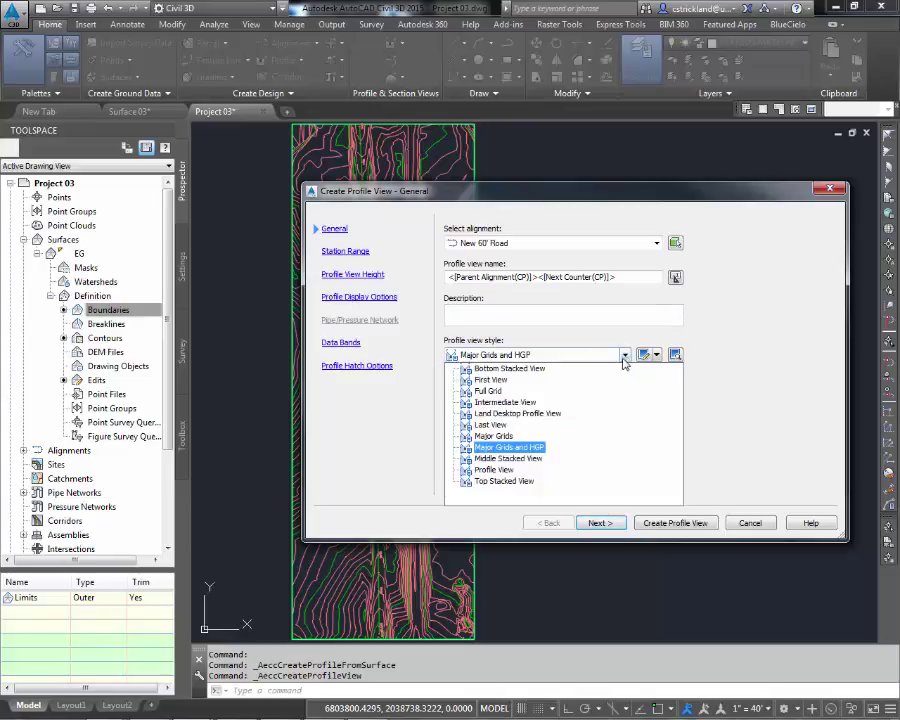
left_click(496, 437)
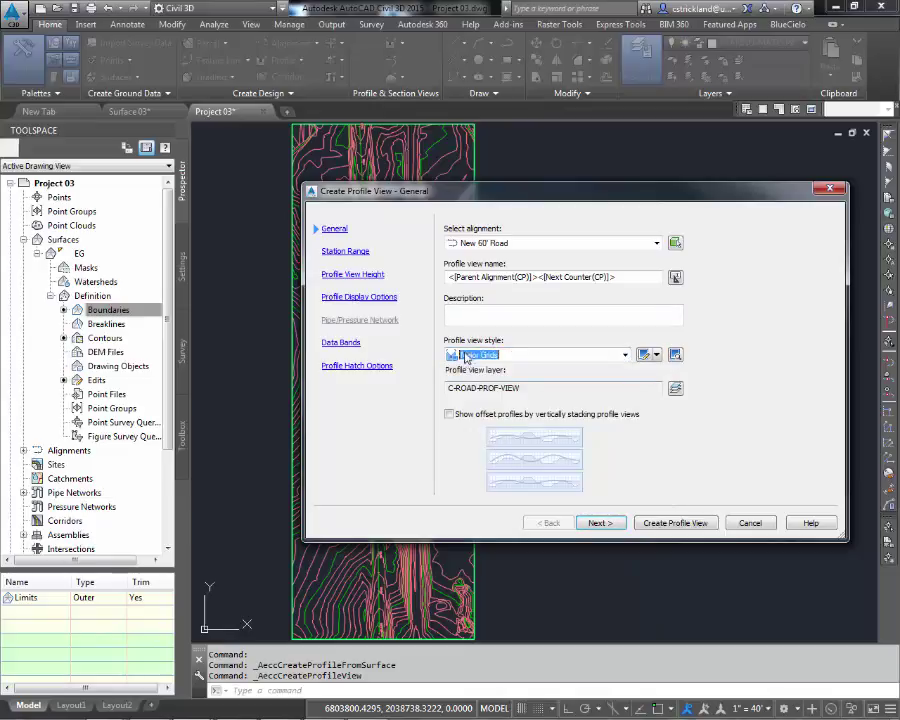
left_click(627, 358)
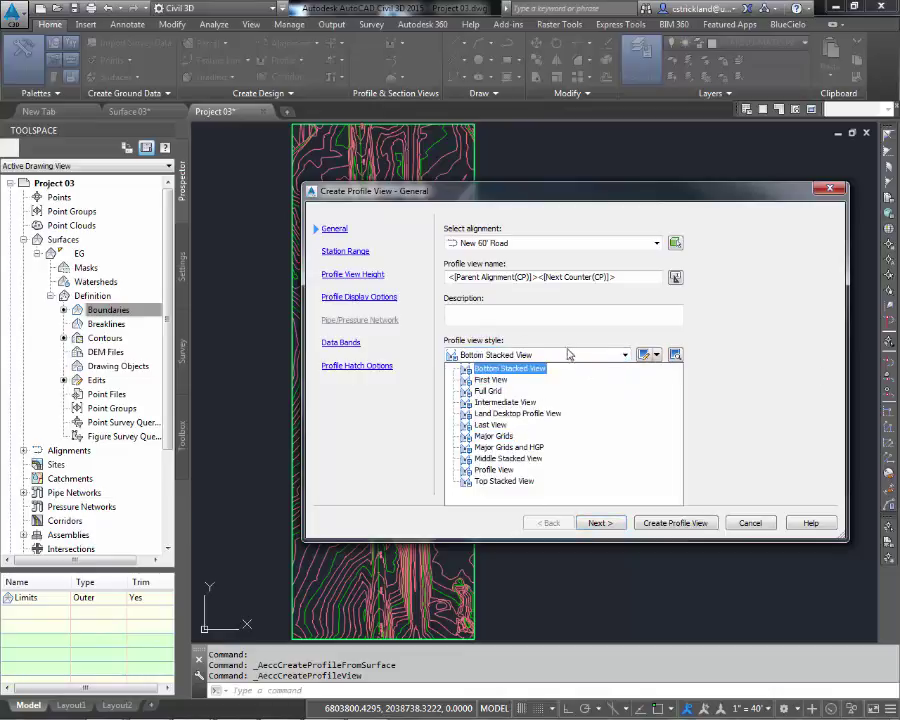
left_click(568, 354)
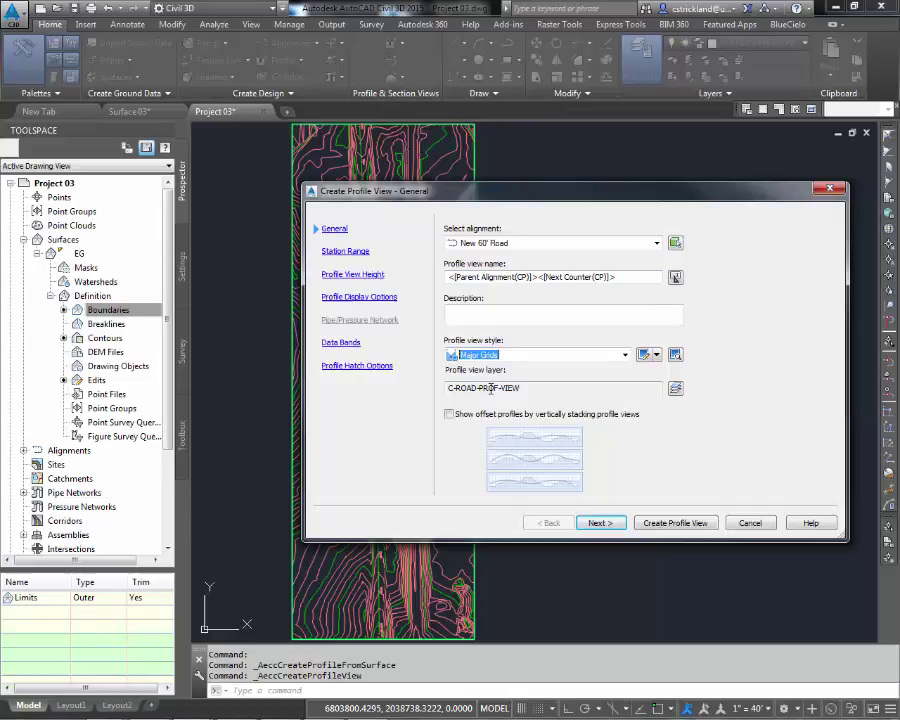
left_click(343, 254)
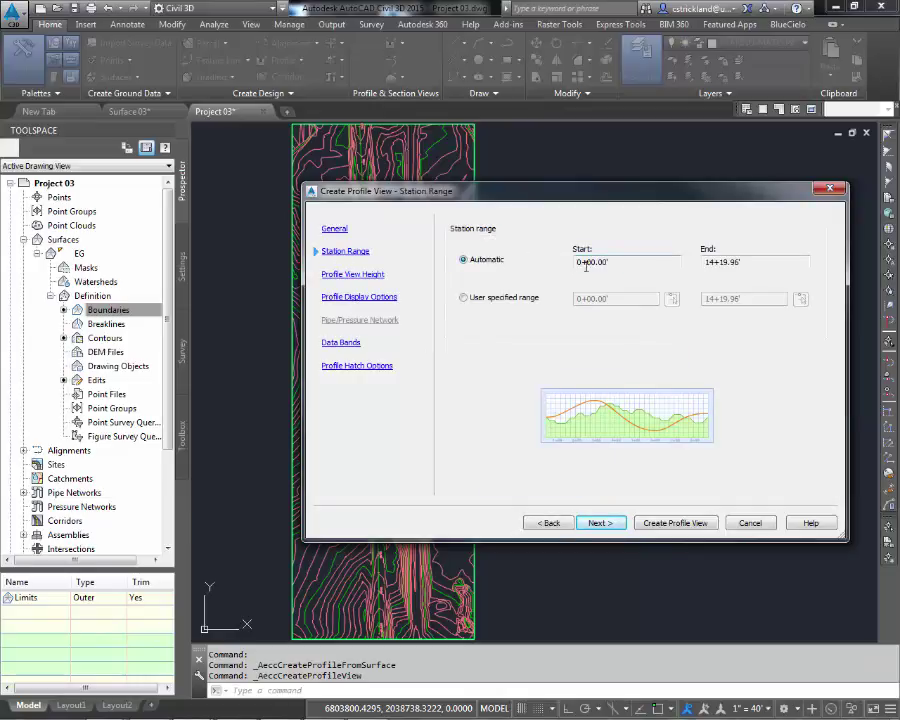
Set the profile view's band set to _No Bands and advance to Profile Hatch Options
left_click(369, 280)
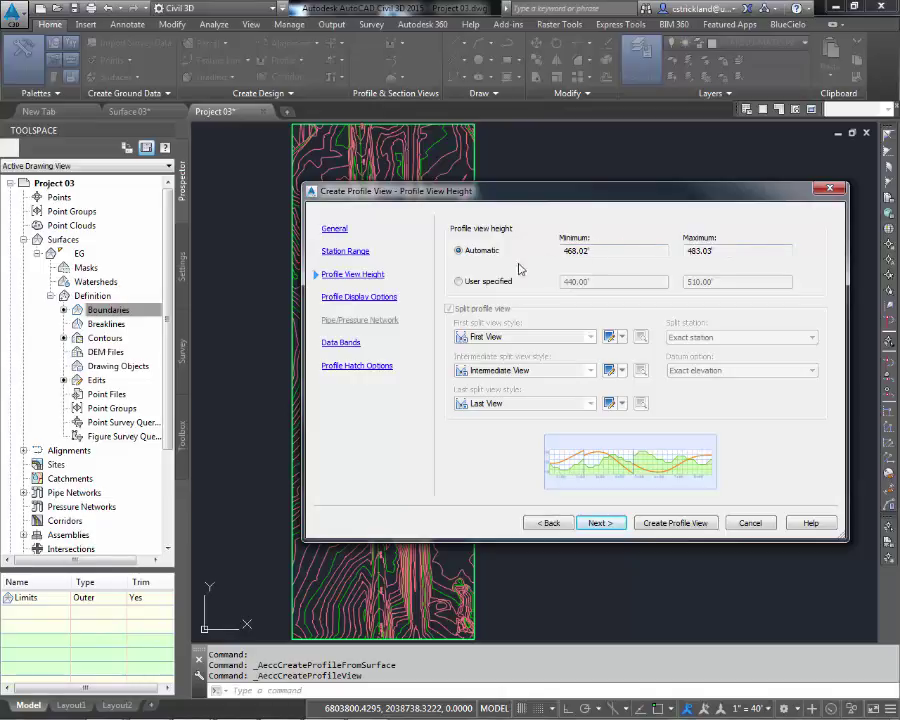
left_click(360, 298)
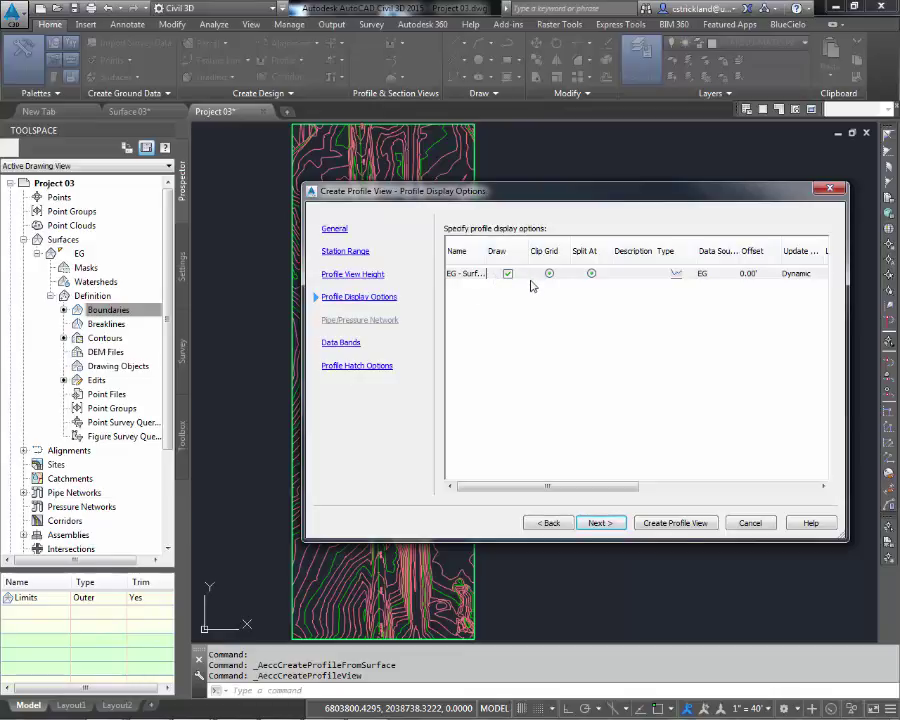
left_click(342, 343)
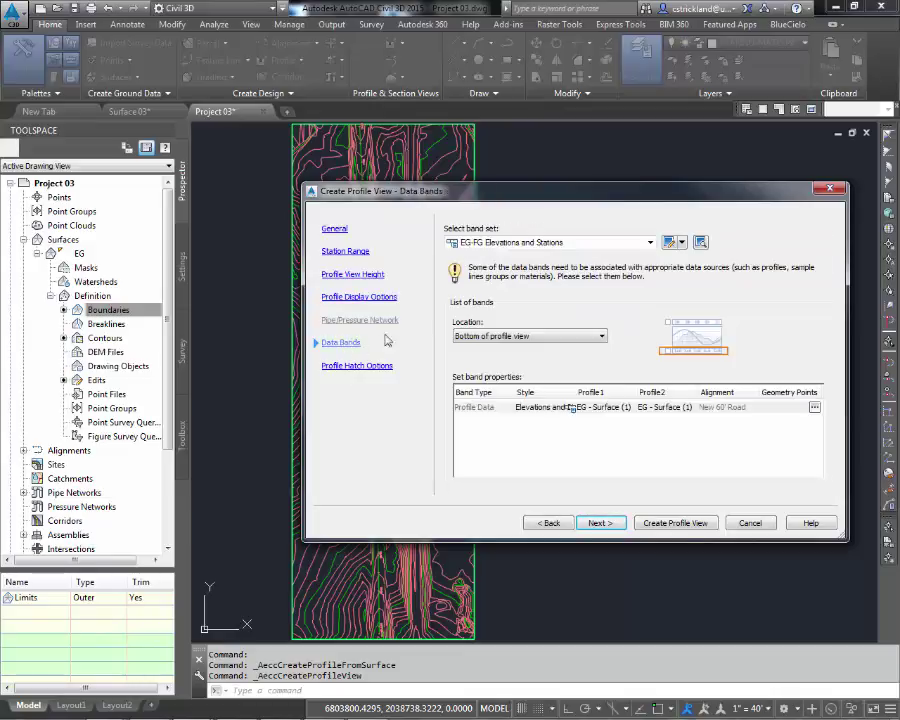
left_click(548, 242)
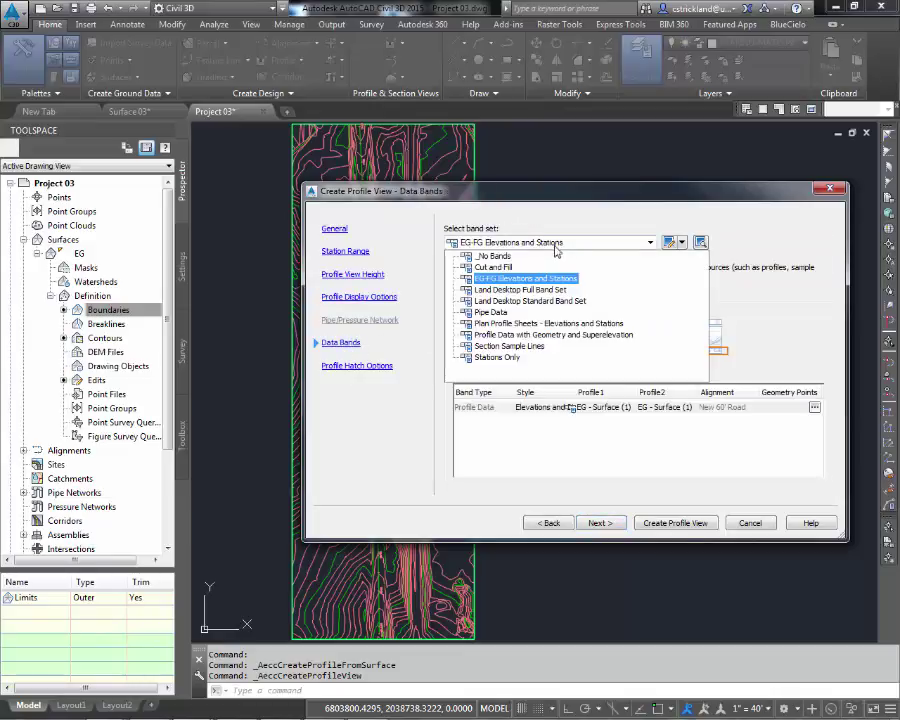
left_click(490, 265)
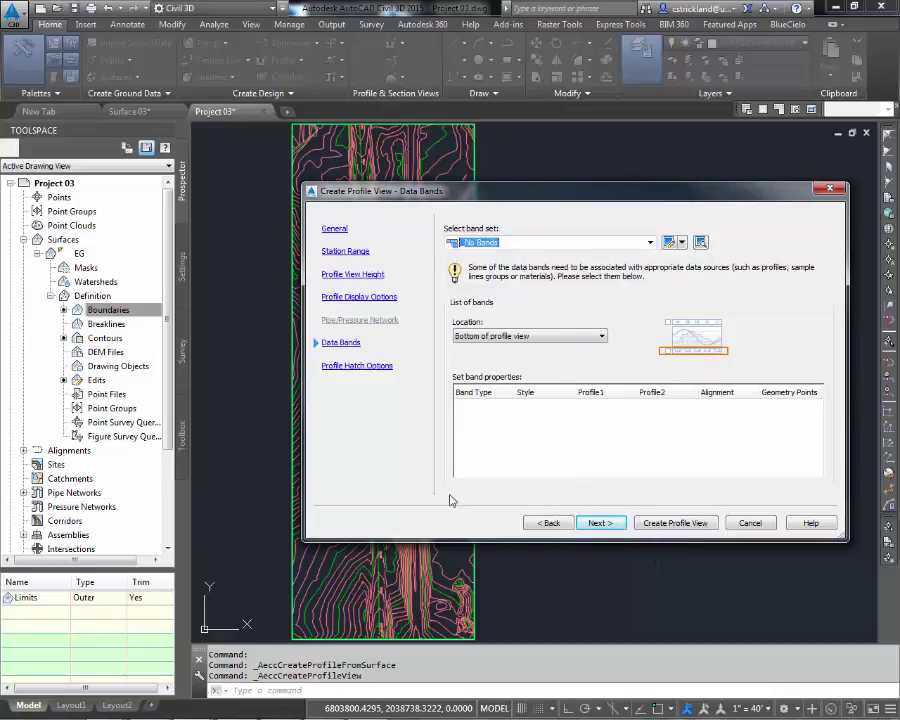
left_click(358, 366)
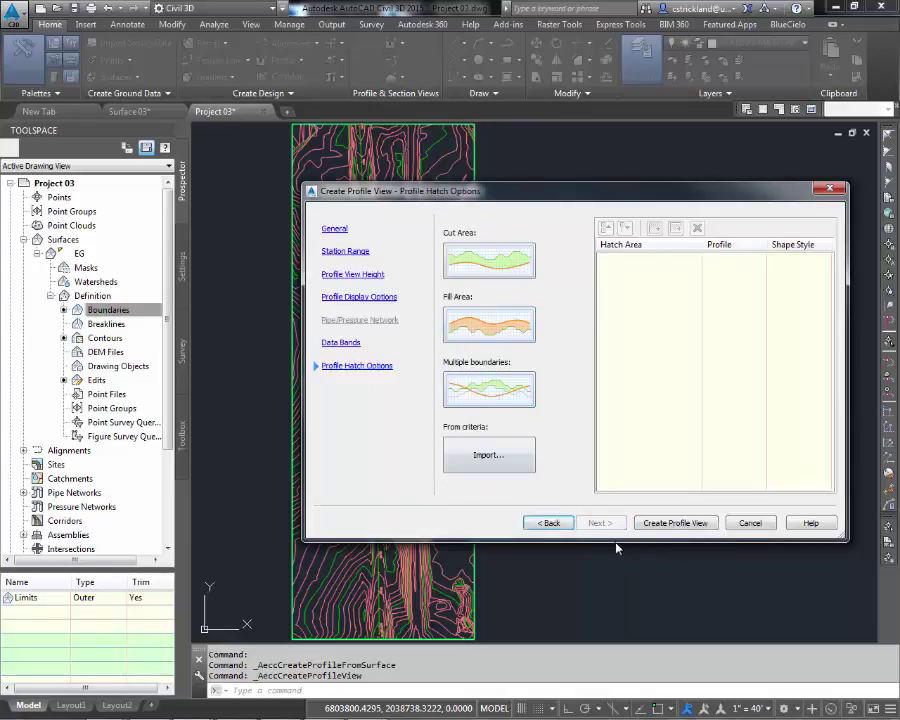
left_click(668, 529)
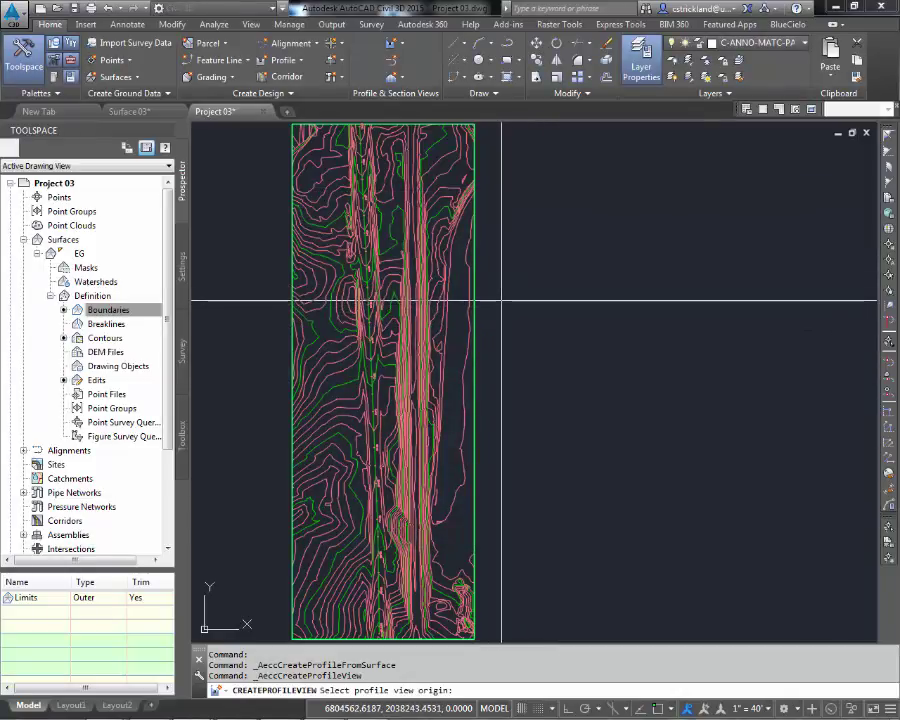
left_click(501, 299)
scroll(629, 267, "down", 2)
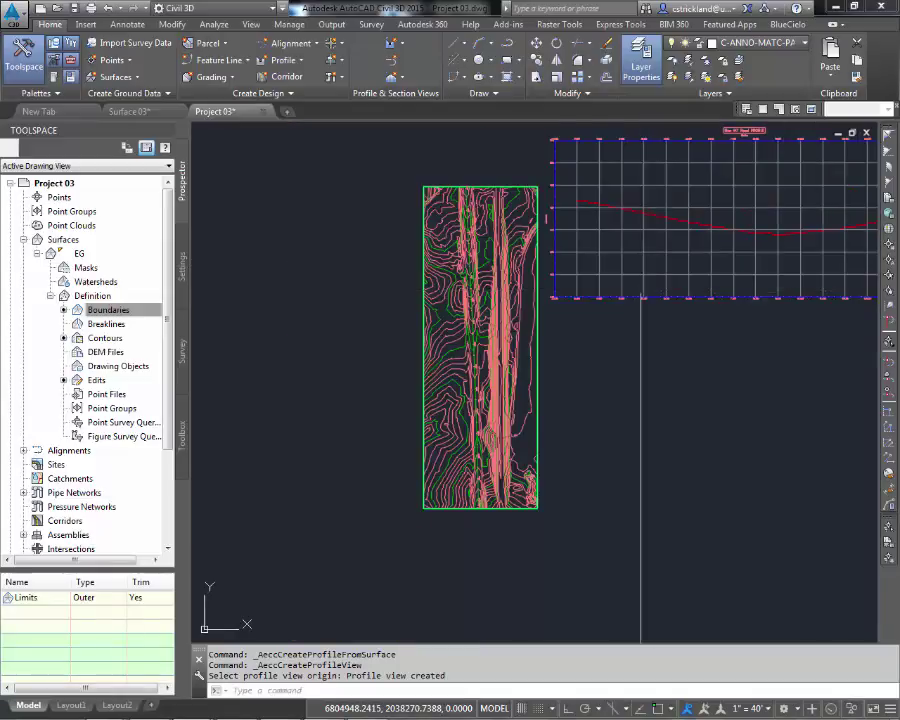
middle_click_drag(634, 282, 518, 322)
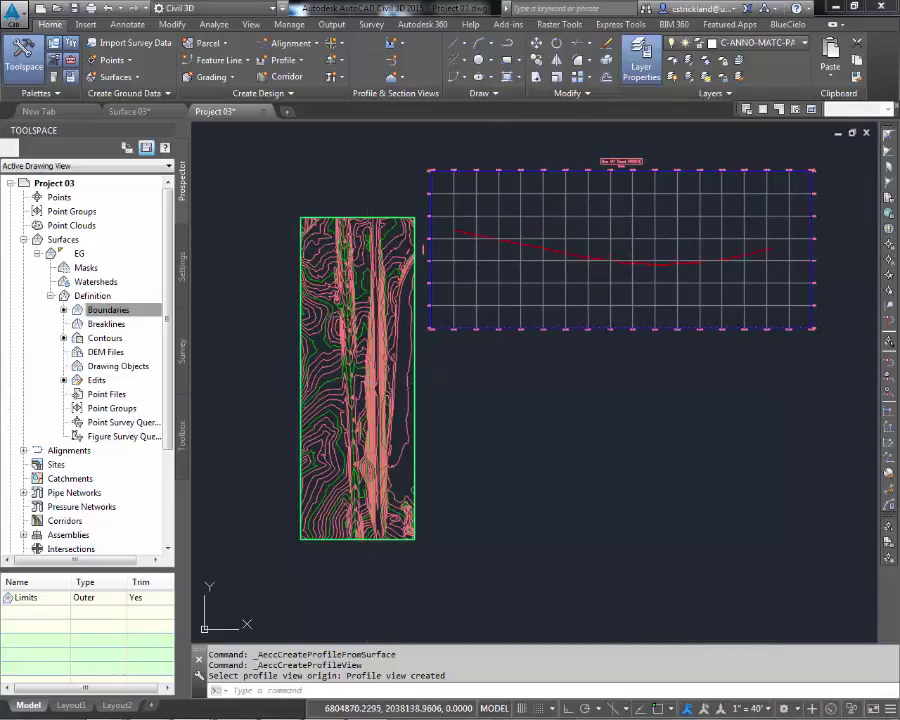
scroll(598, 245, "up", 8)
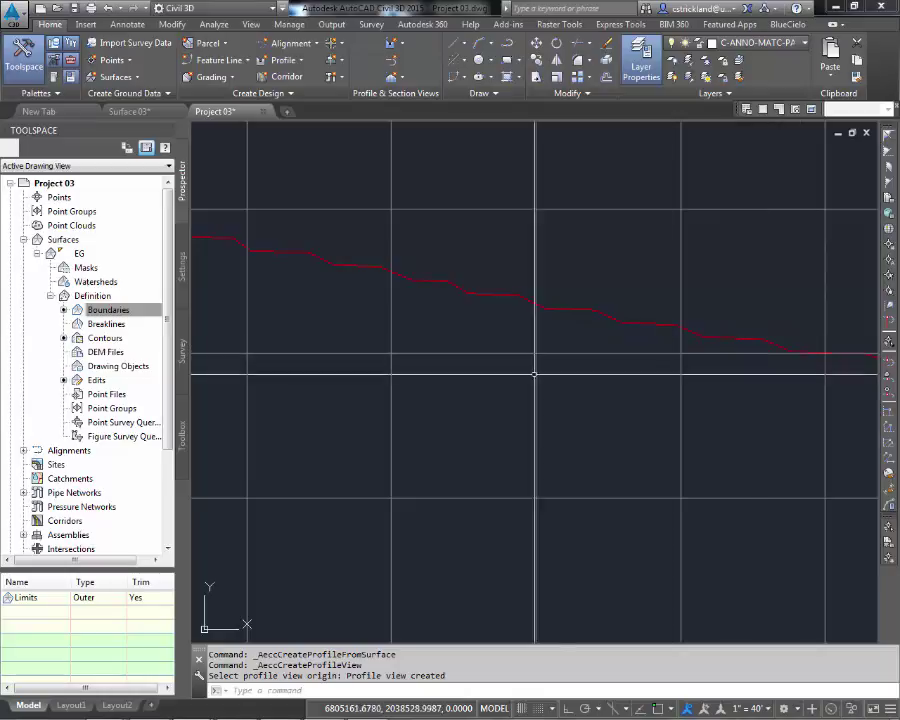
scroll(534, 374, "down", 4)
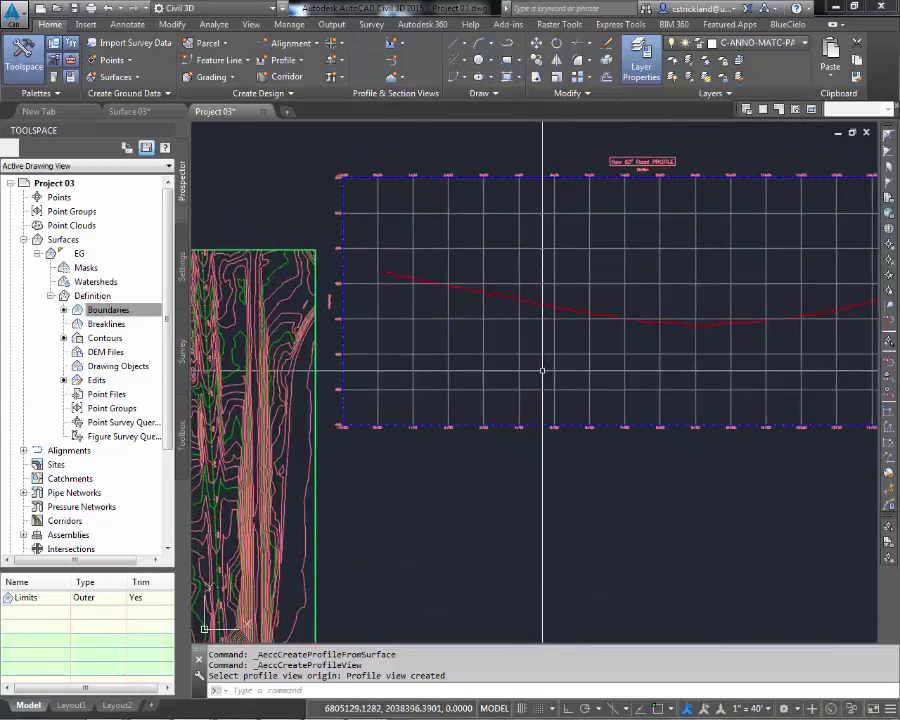
scroll(549, 368, "down", 3)
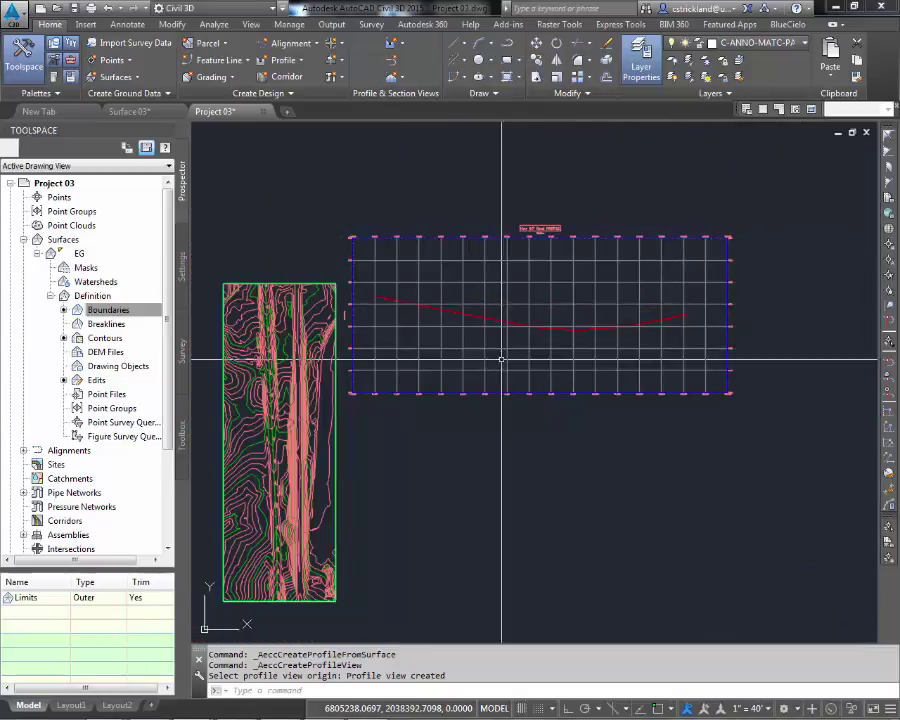
middle_click_drag(501, 358, 522, 353)
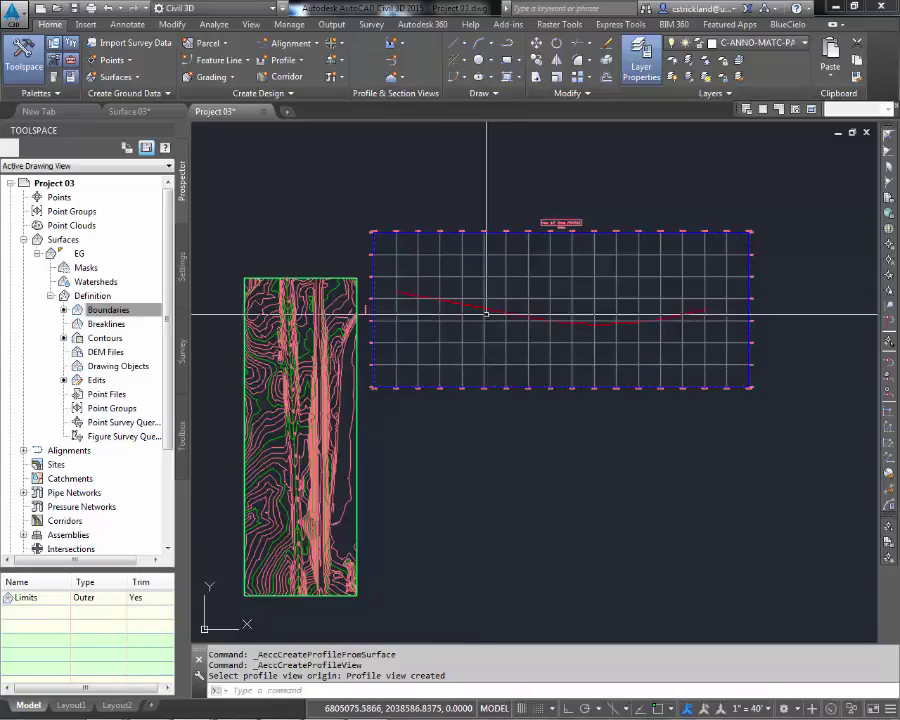
scroll(491, 312, "up", 6)
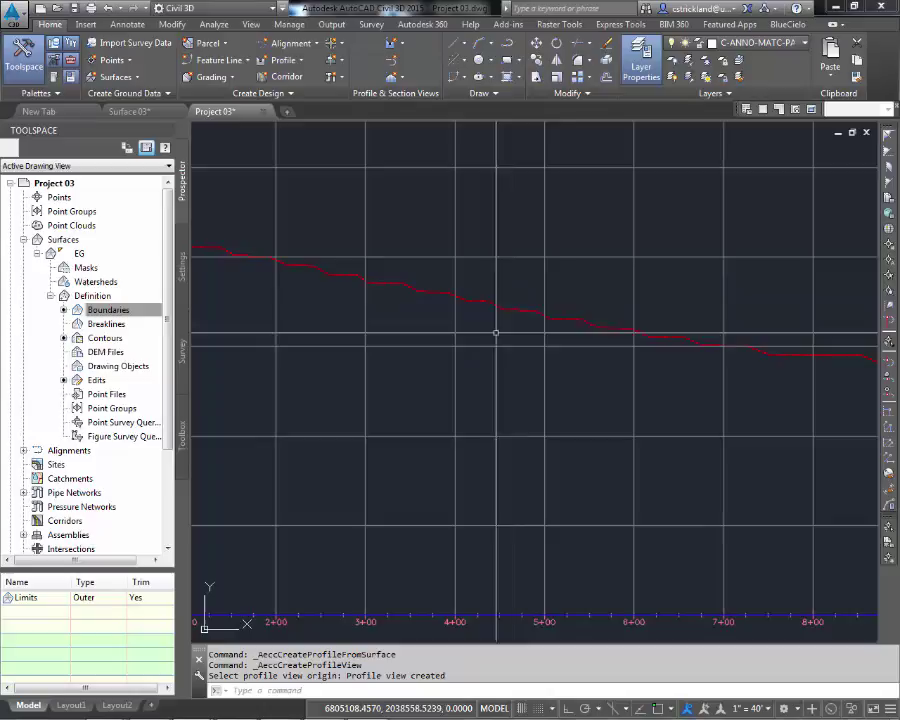
scroll(484, 321, "down", 2)
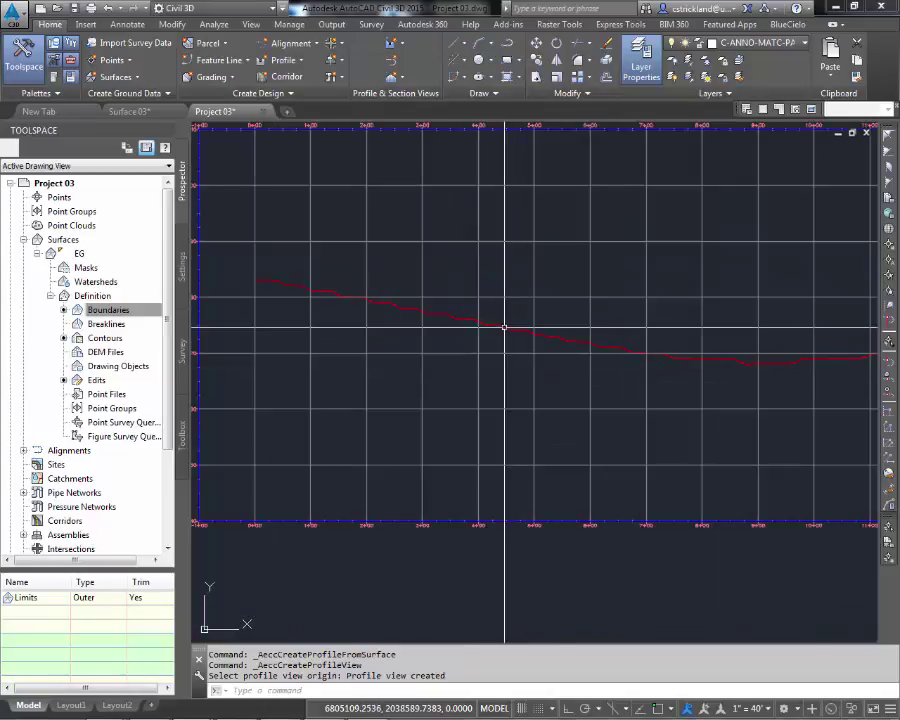
scroll(502, 328, "up", 5)
scroll(484, 350, "down", 8)
mouse_move(492, 388)
middle_mouse_down()
mouse_move(532, 355)
mouse_move(474, 358)
middle_mouse_up()
scroll(528, 356, "down", 3)
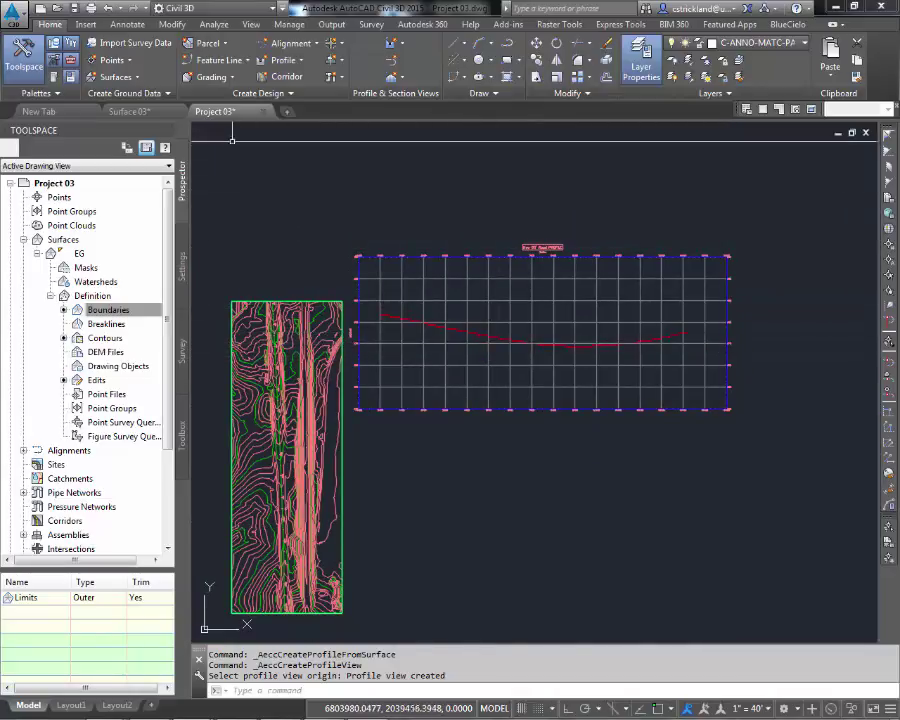
Launch Profile Creation Tools and pick the New 60' Road profile view
left_click(282, 61)
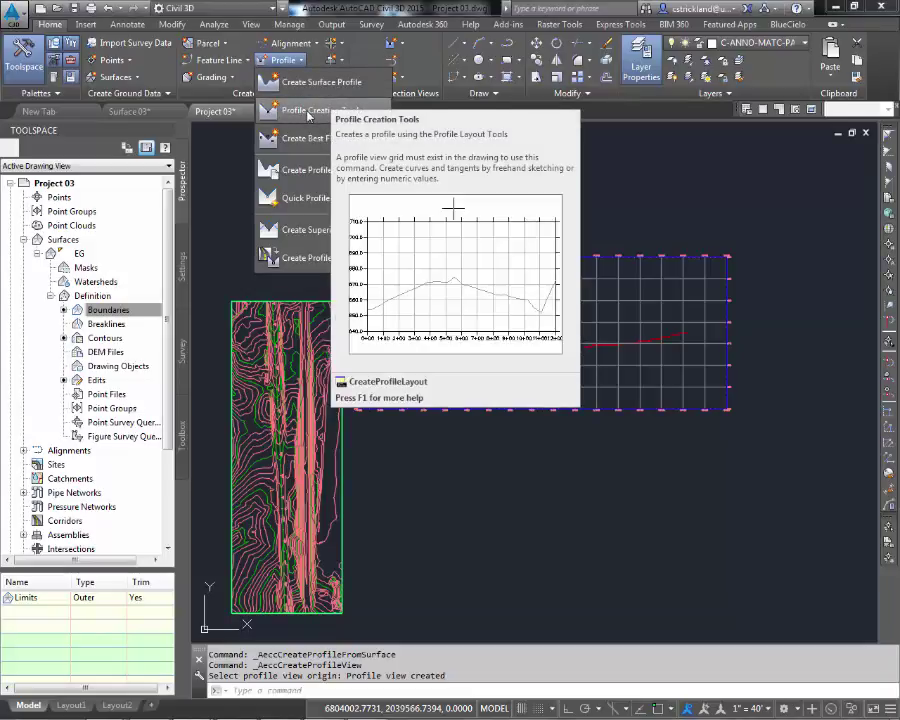
left_click(308, 112)
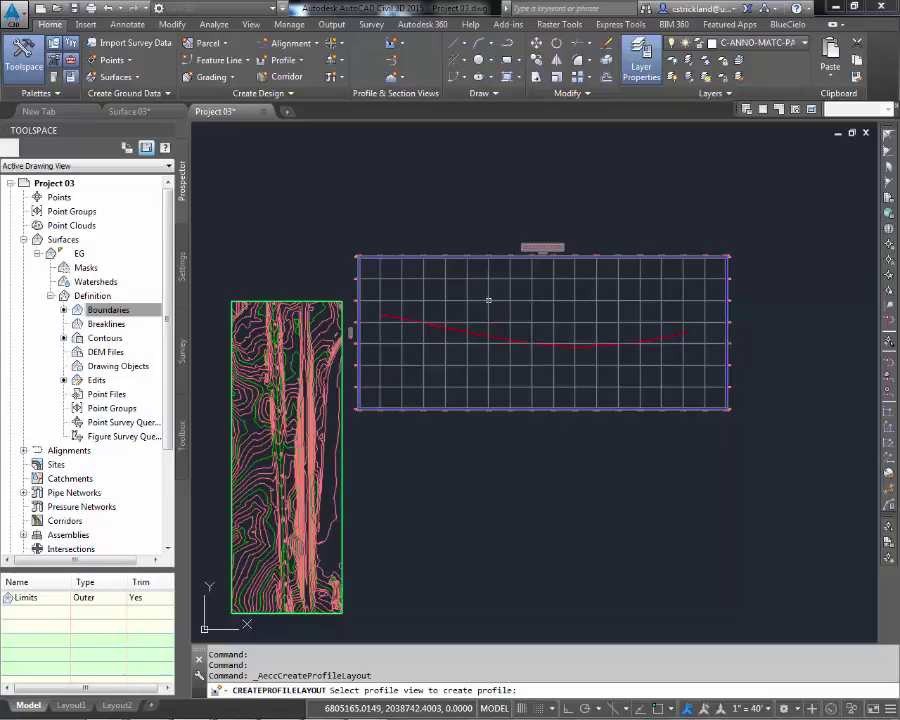
left_click(489, 301)
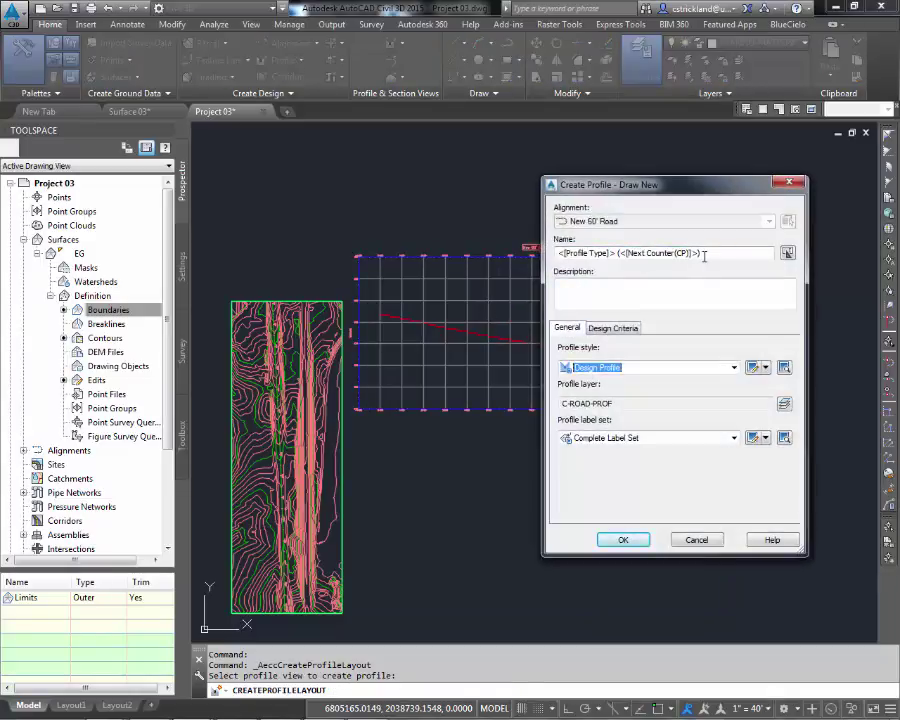
Name the new profile Elevation, keep the Design Profile style, and accept it
double_click(711, 252)
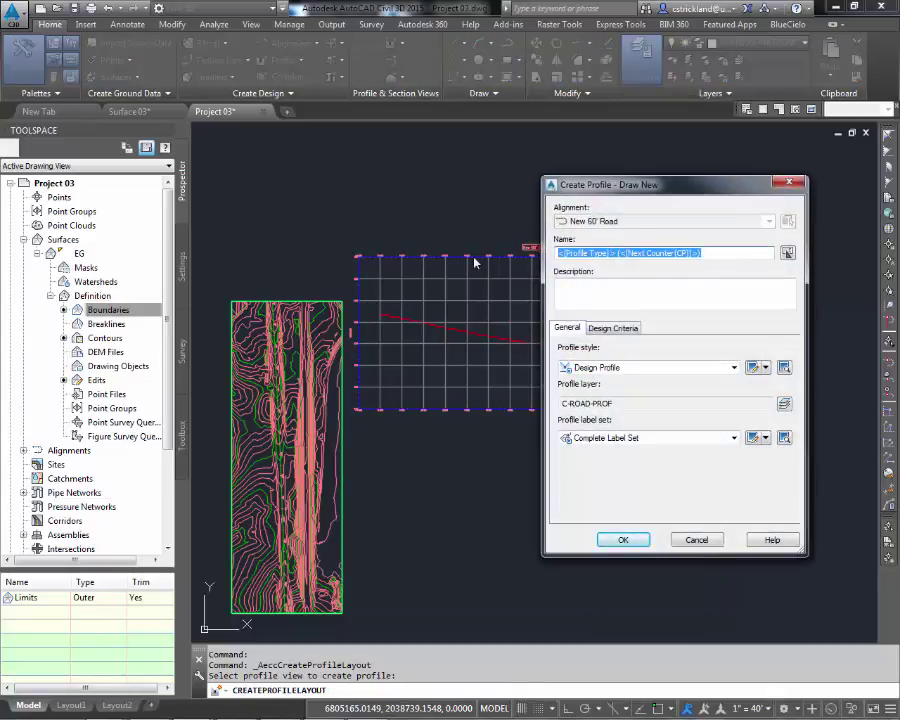
type("E")
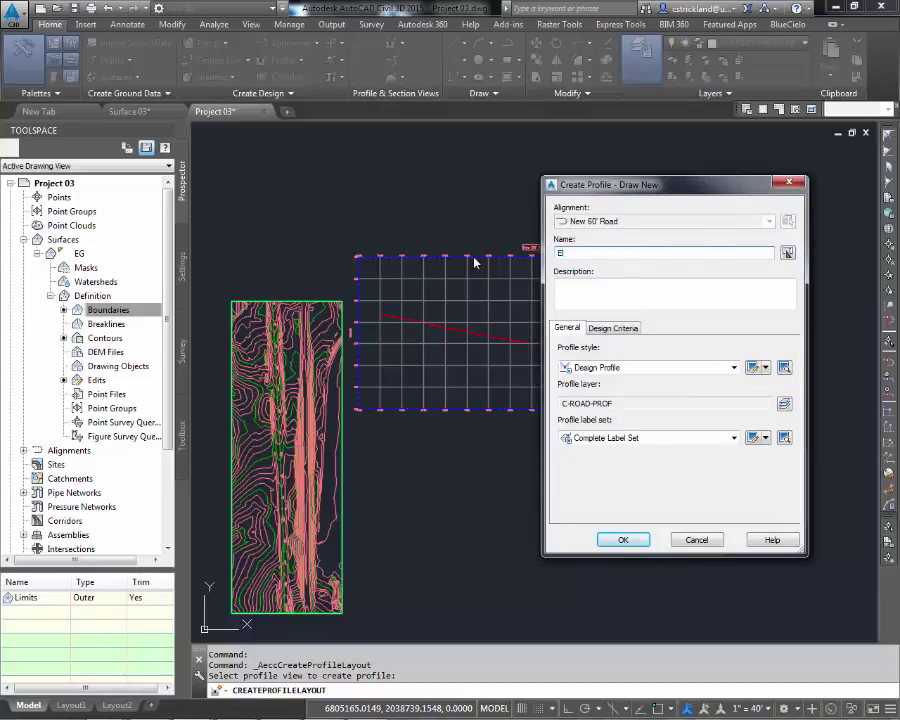
type("leva")
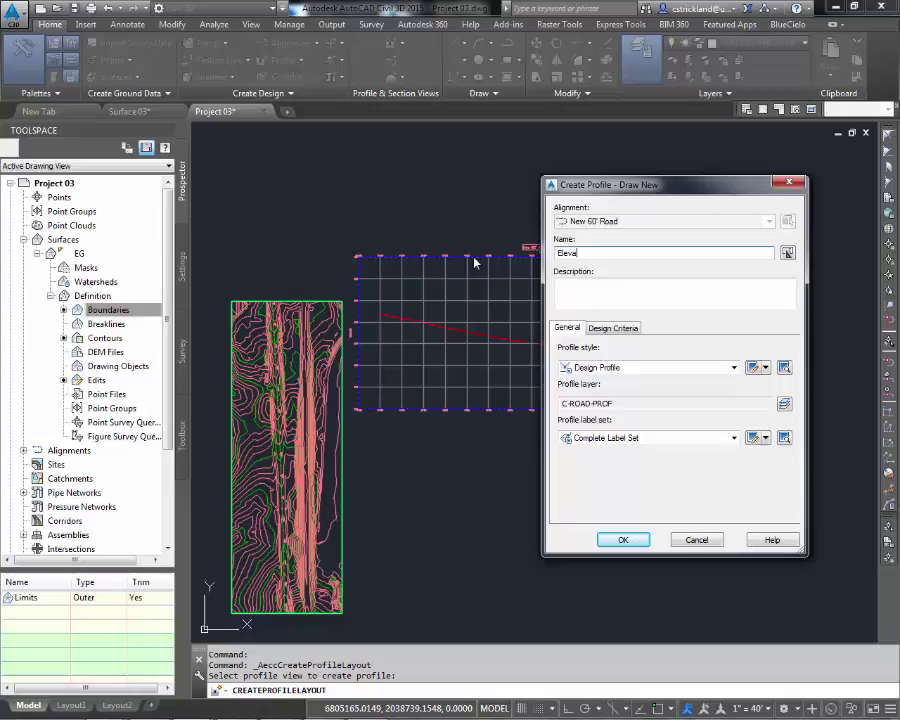
type("tion")
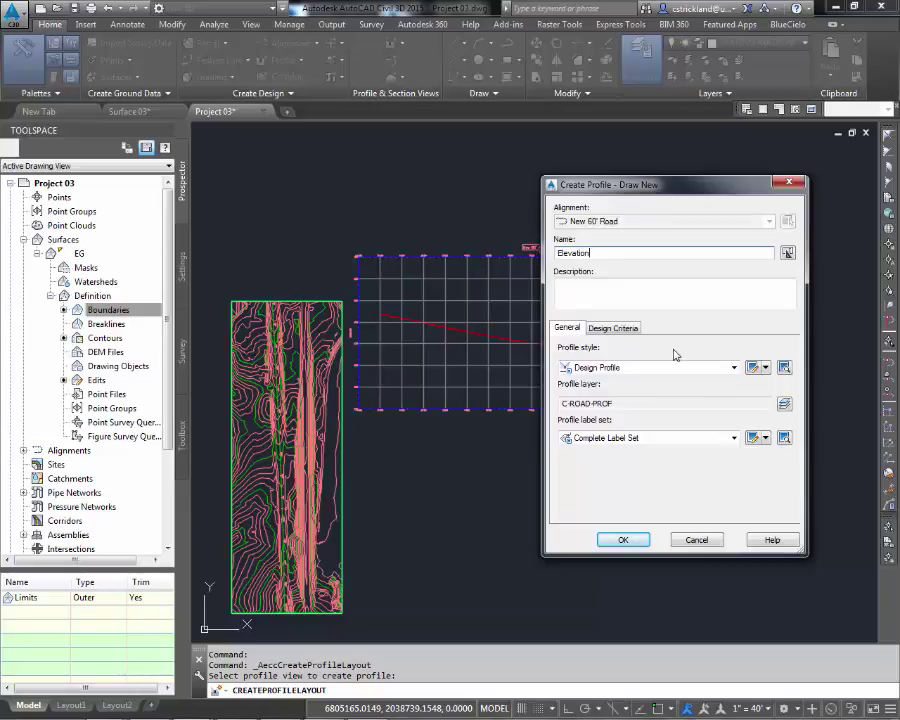
left_click(630, 368)
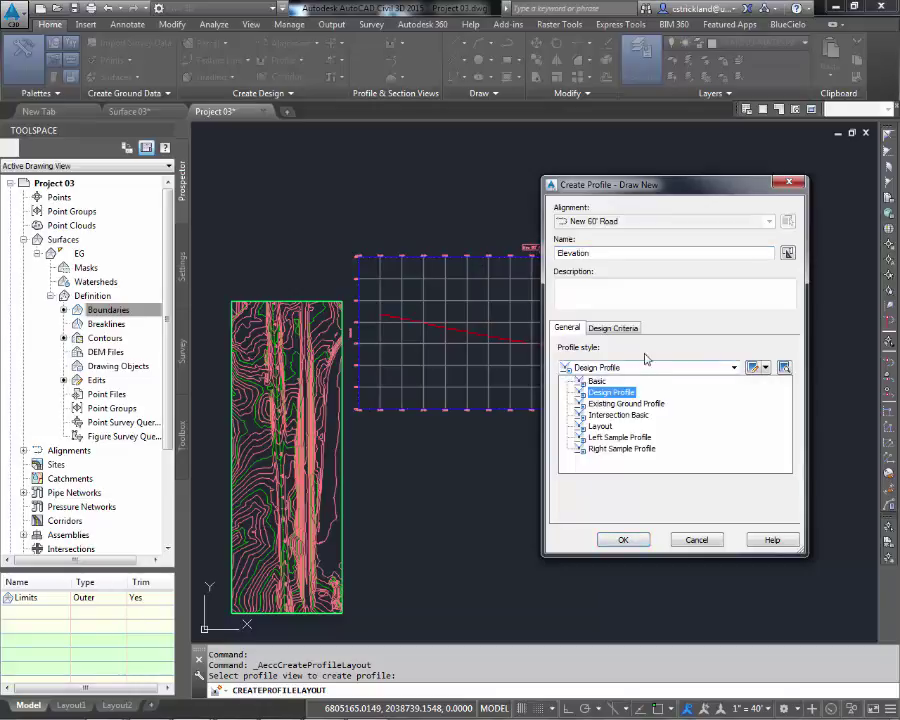
left_click(626, 362)
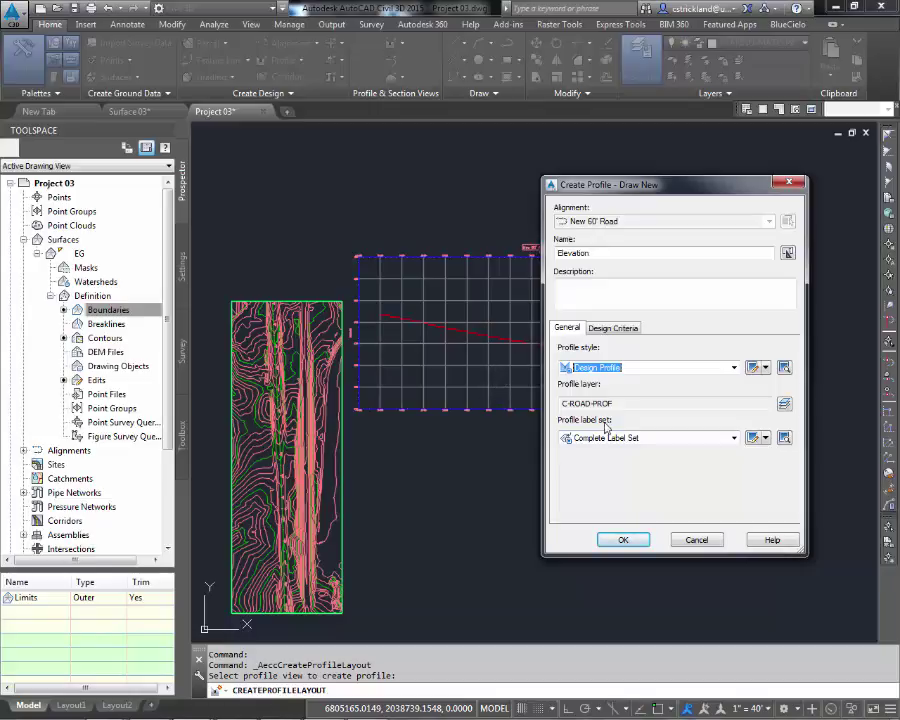
left_click(623, 541)
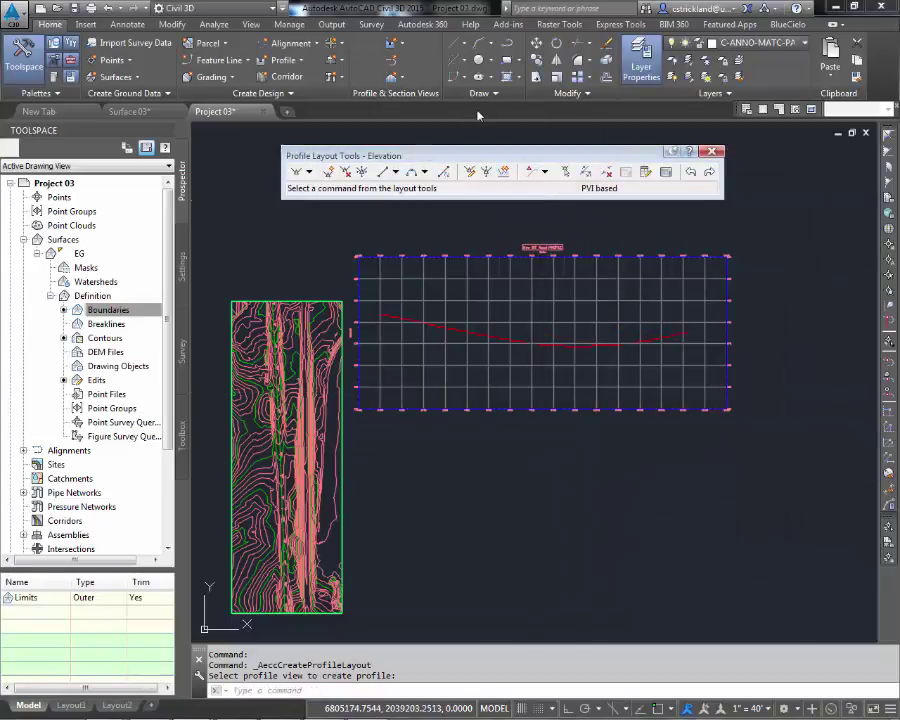
Move the Profile Layout Tools toolbar aside and expand the Draw Tangents options
mouse_move(492, 157)
left_mouse_down()
mouse_move(285, 81)
mouse_move(213, 16)
mouse_move(350, 104)
mouse_move(402, 150)
mouse_move(472, 152)
mouse_move(505, 178)
left_mouse_up()
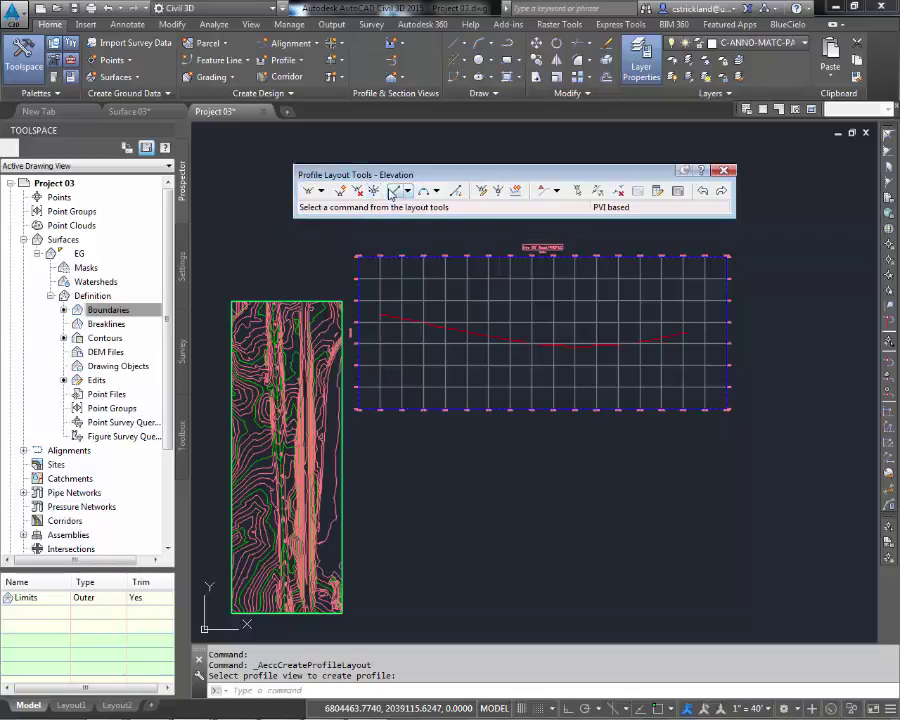
left_click(321, 191)
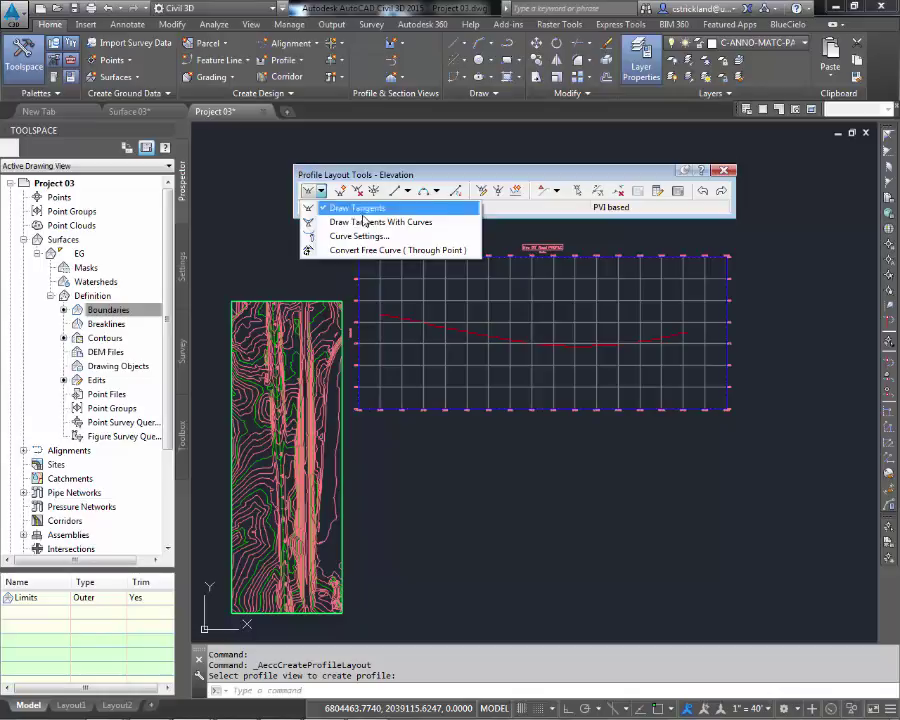
Confirm parabolic crest and sag curves with 150.00' lengths in Curve Settings
left_click(360, 237)
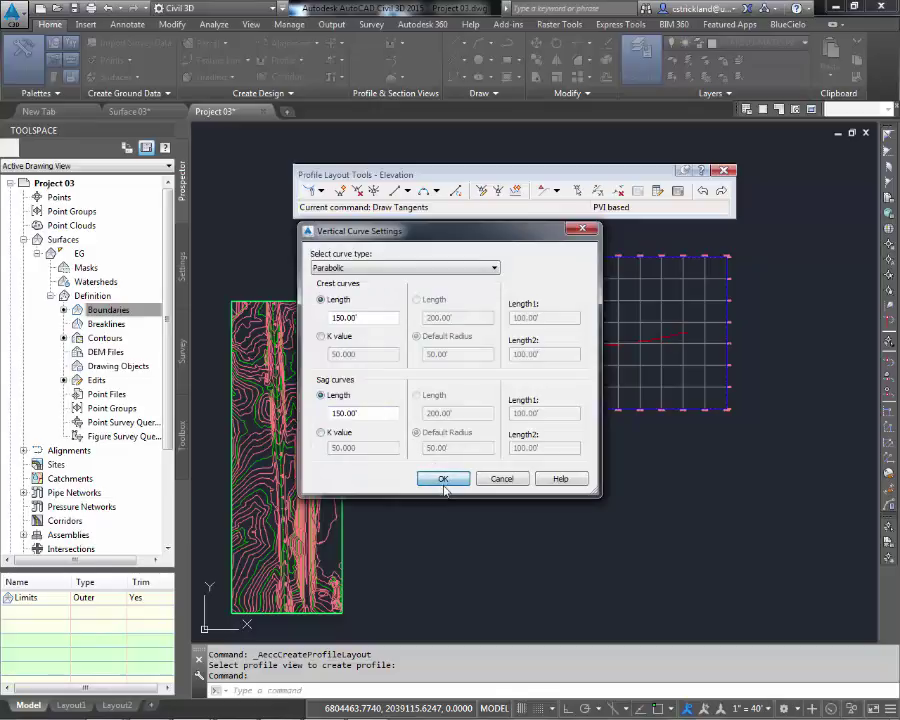
left_click(443, 480)
left_click(321, 191)
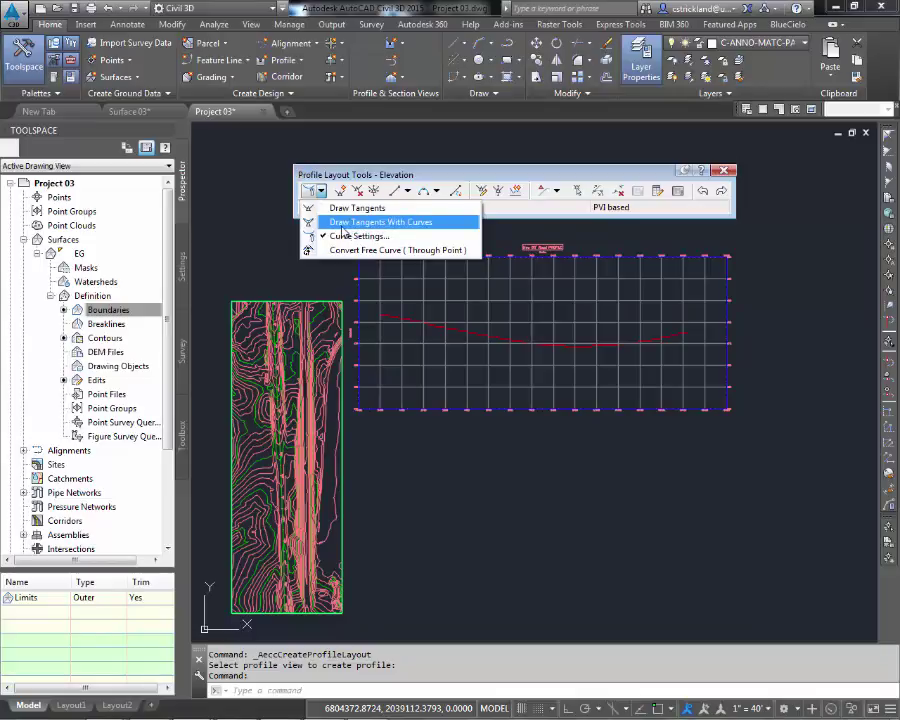
Start drawing tangents with curves, snapping the first point to the profile's left end
left_click(385, 224)
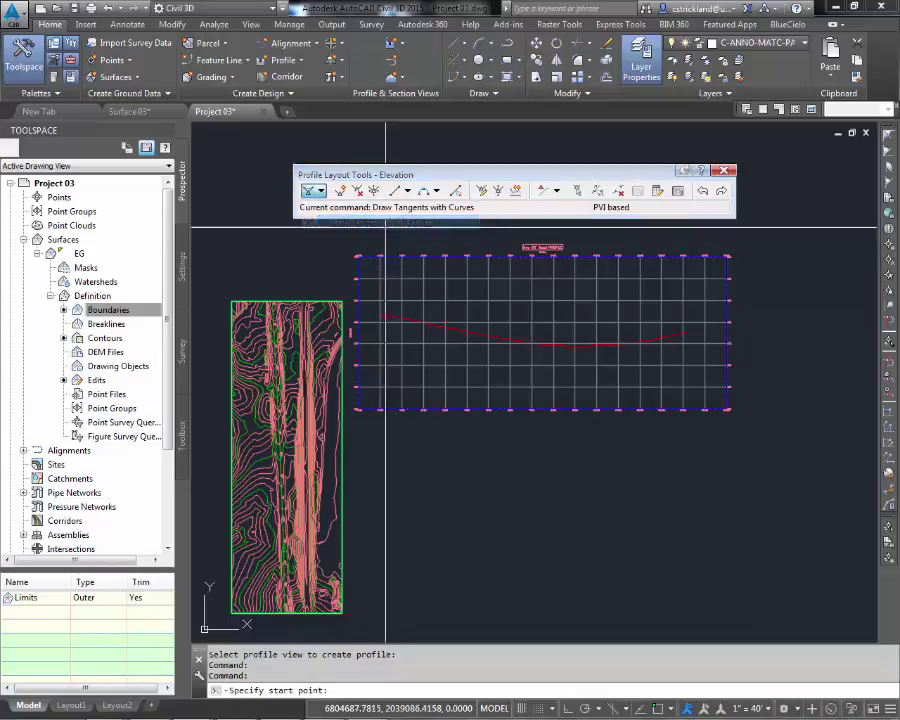
scroll(394, 312, "up", 2)
scroll(394, 312, "up", 5)
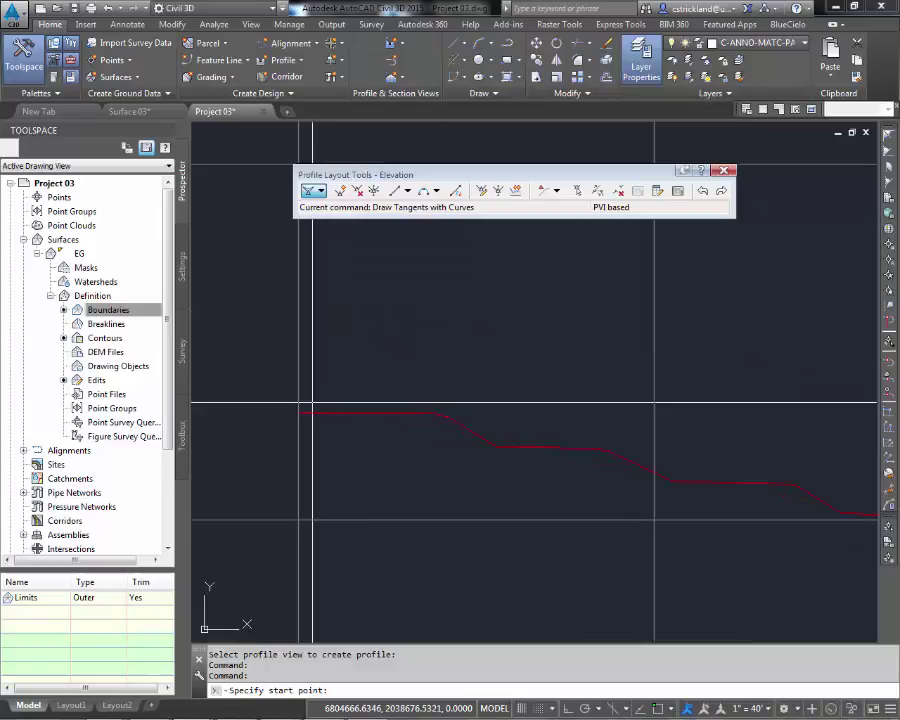
key("F3")
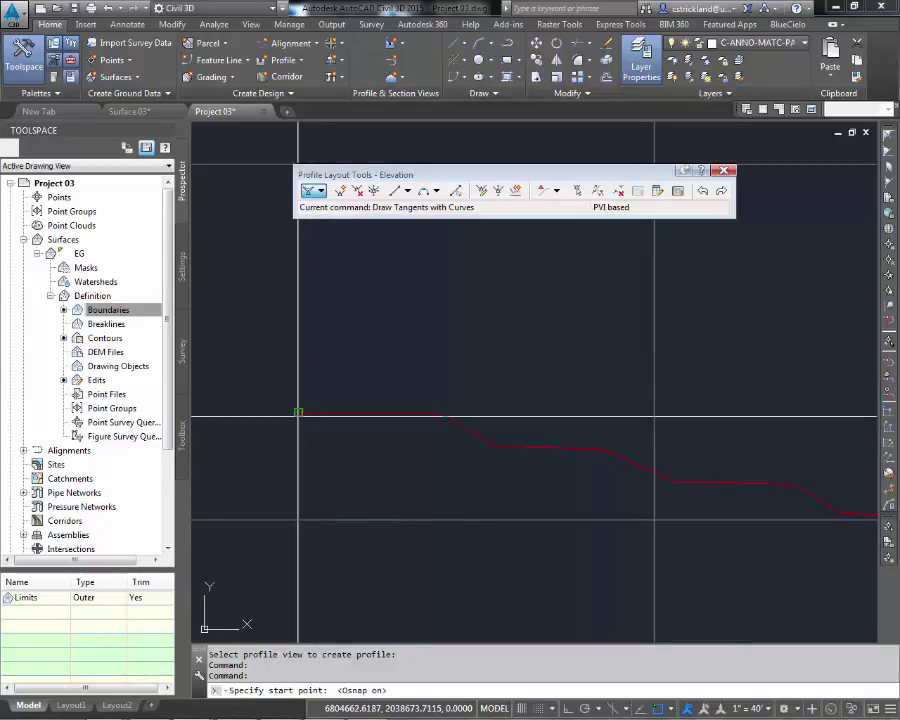
left_click(298, 412)
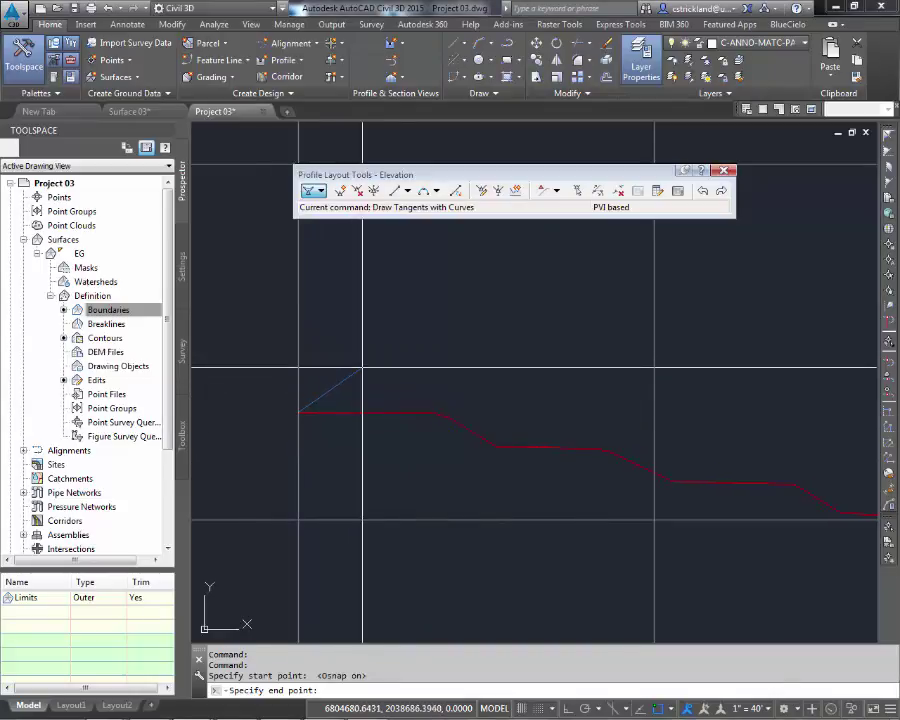
Place the next PVI and finish the tangents at 14+19.96 with a -0.25% grade
scroll(350, 398, "down", 6)
scroll(362, 377, "up", 1)
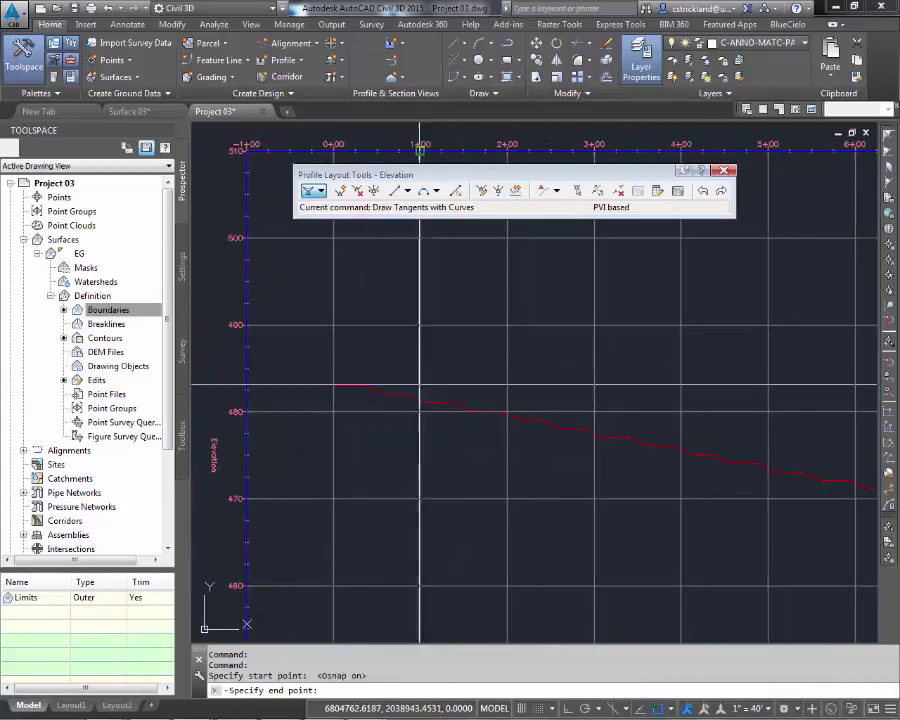
scroll(478, 395, "down", 4)
key("F3")
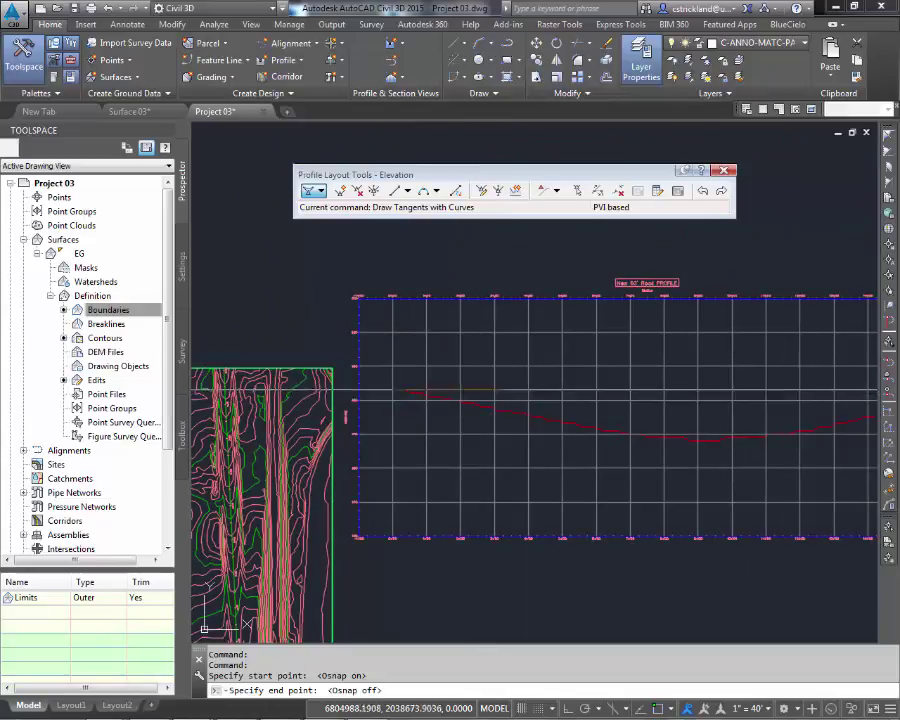
left_click(543, 406)
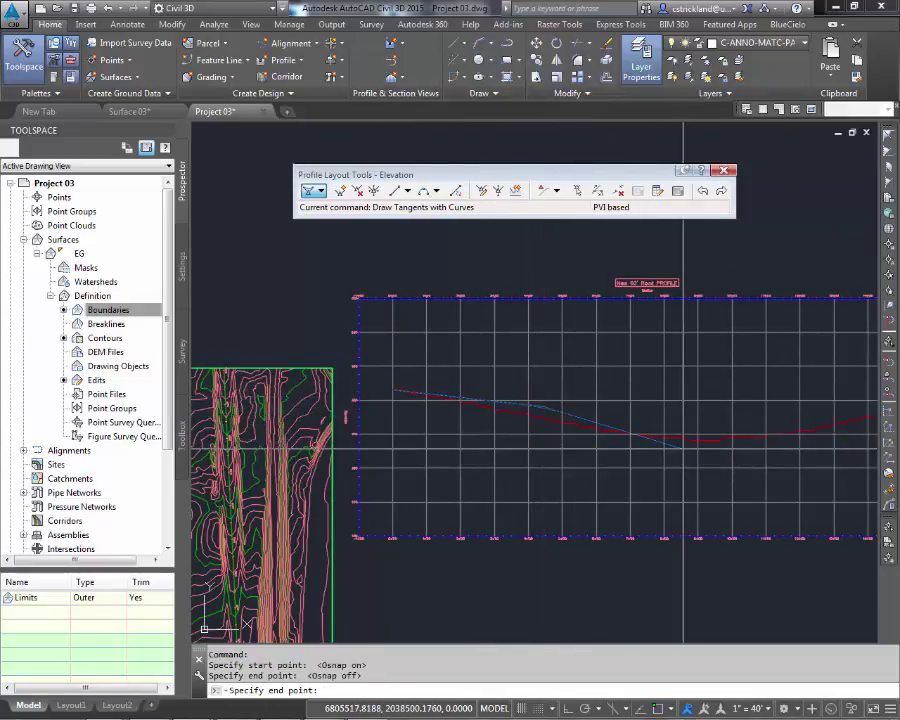
middle_click_drag(659, 452, 614, 458)
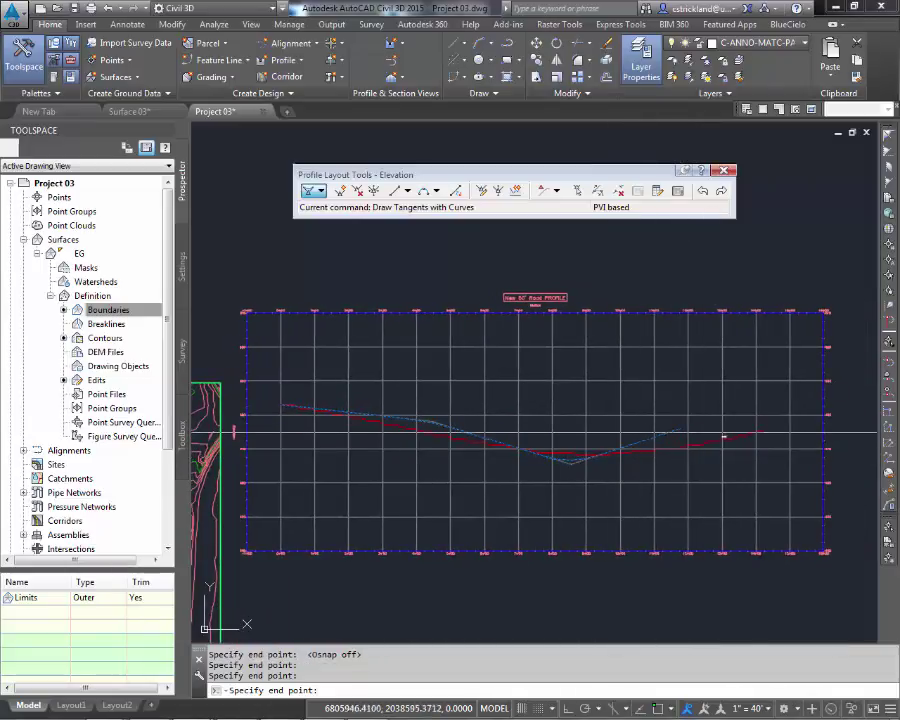
scroll(769, 434, "up", 8)
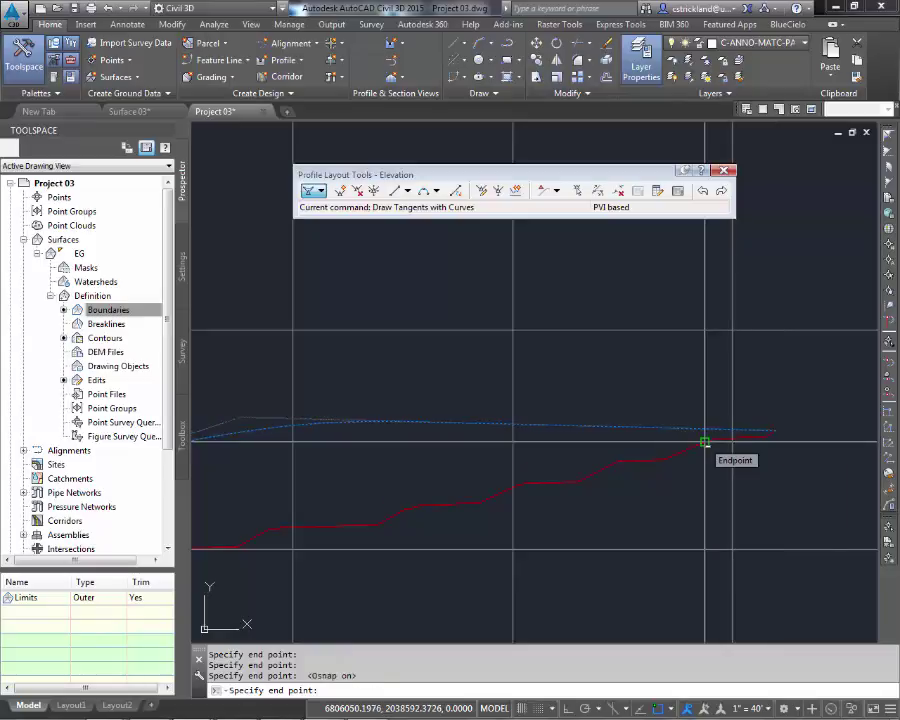
key("Return")
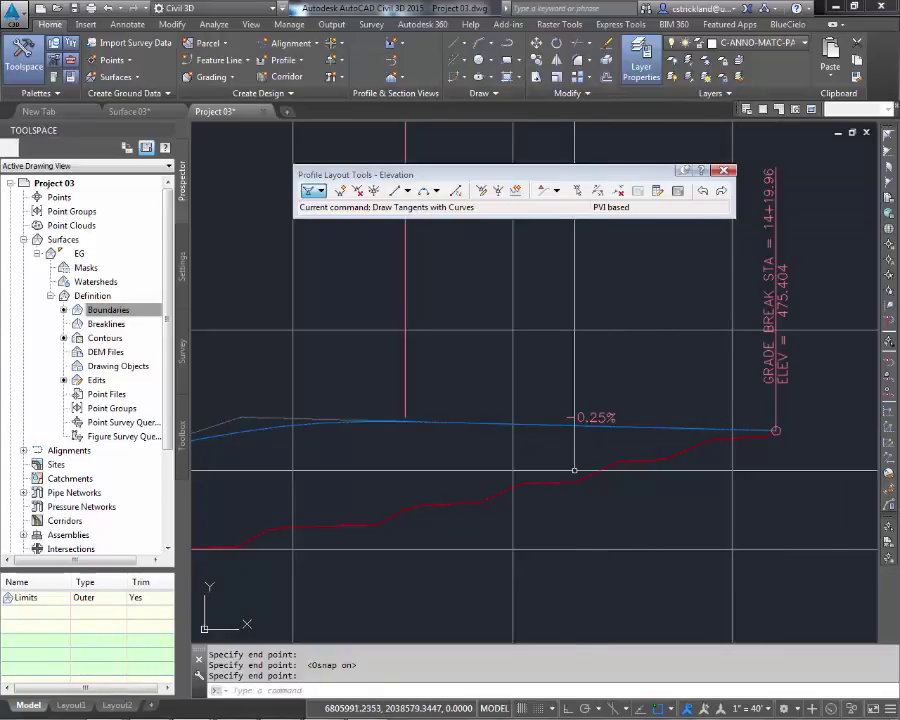
scroll(574, 470, "down", 3)
middle_click_drag(575, 476, 743, 464)
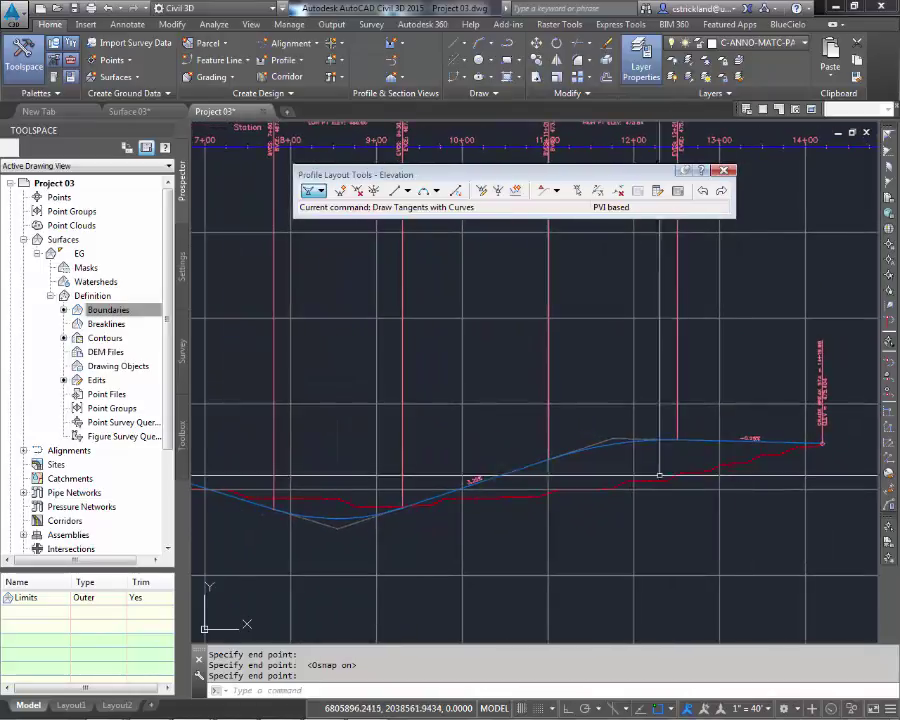
middle_click_drag(590, 478, 644, 478)
scroll(644, 478, "down", 3)
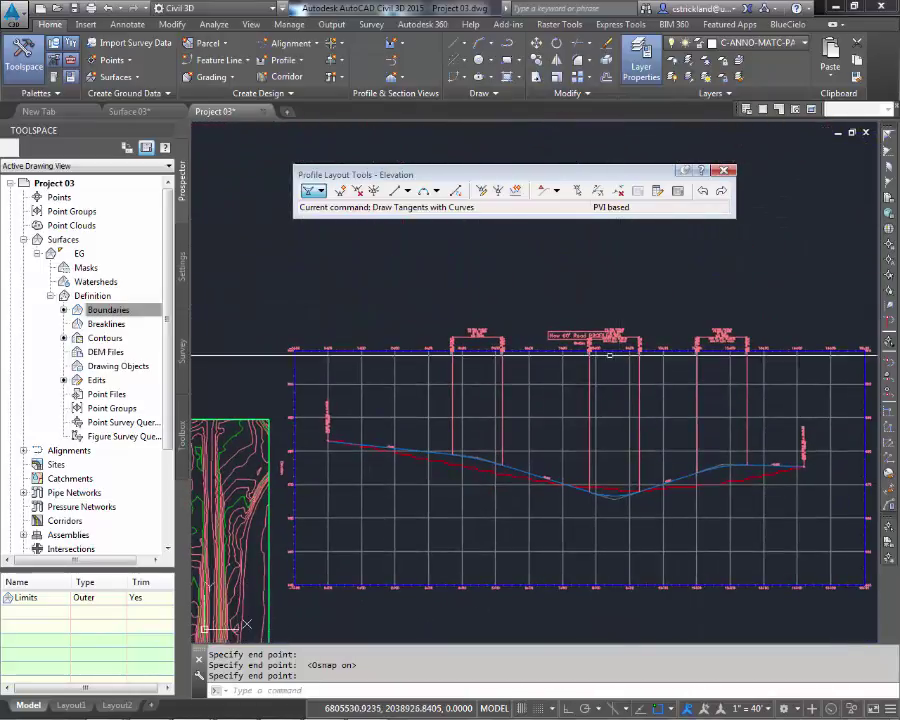
scroll(490, 337, "up", 5)
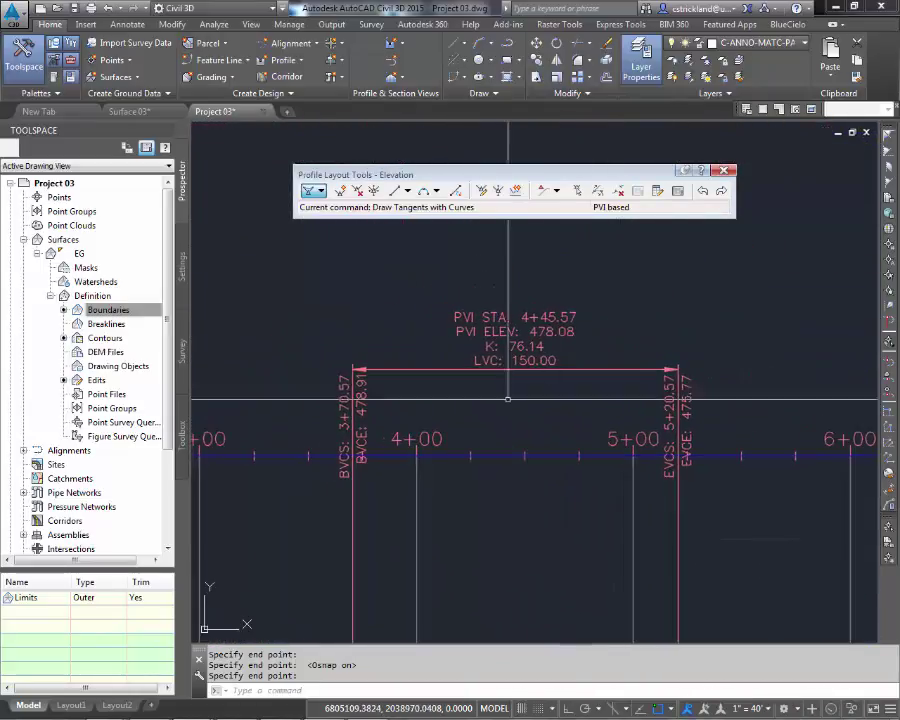
scroll(574, 338, "down", 2)
middle_click_drag(596, 640, 594, 400)
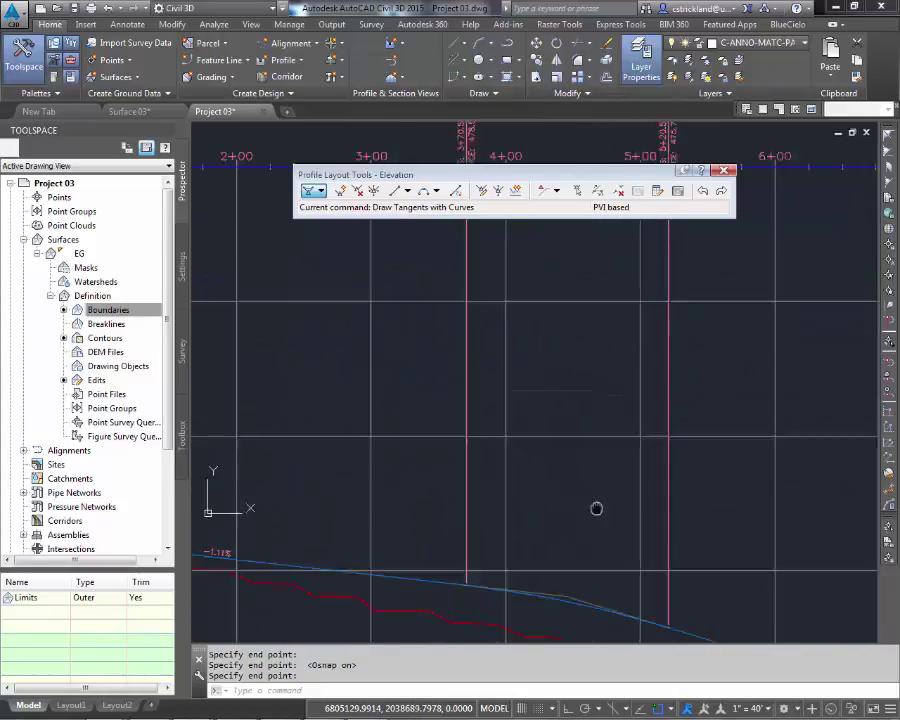
scroll(519, 480, "up", 3)
scroll(557, 467, "down", 4)
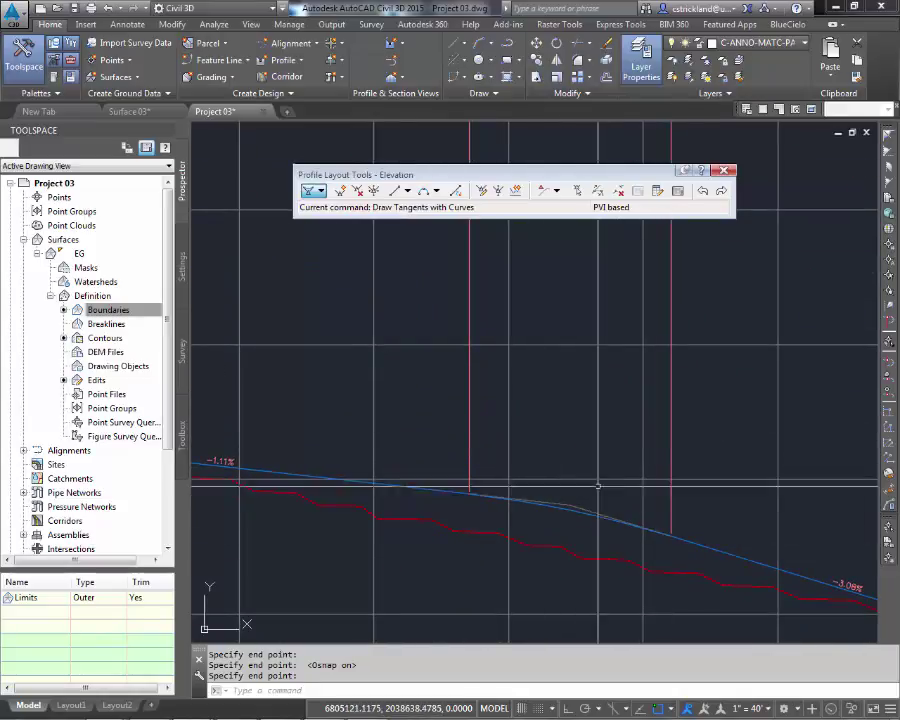
scroll(620, 450, "up", 1)
scroll(581, 487, "up", 4)
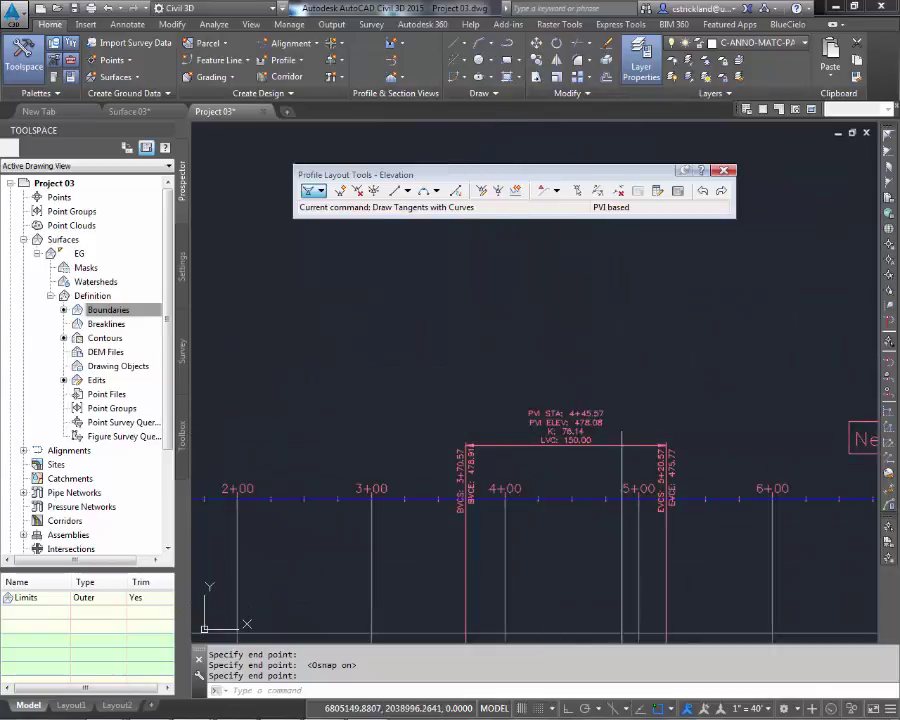
middle_click_drag(563, 456, 179, 360)
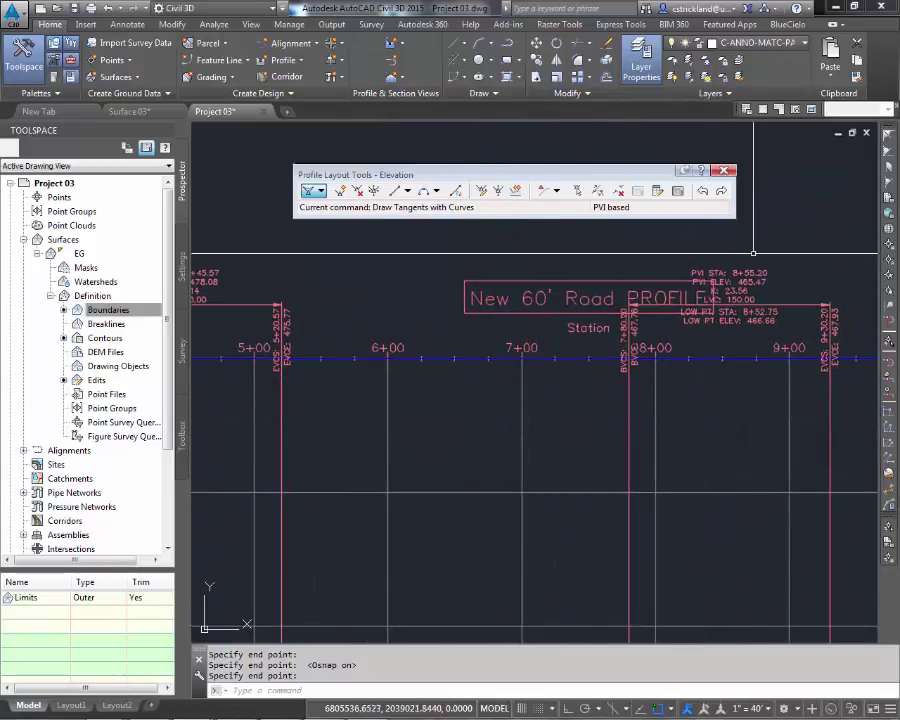
scroll(751, 250, "up", 2)
left_click(745, 345)
left_click(717, 331)
scroll(711, 403, "down", 4)
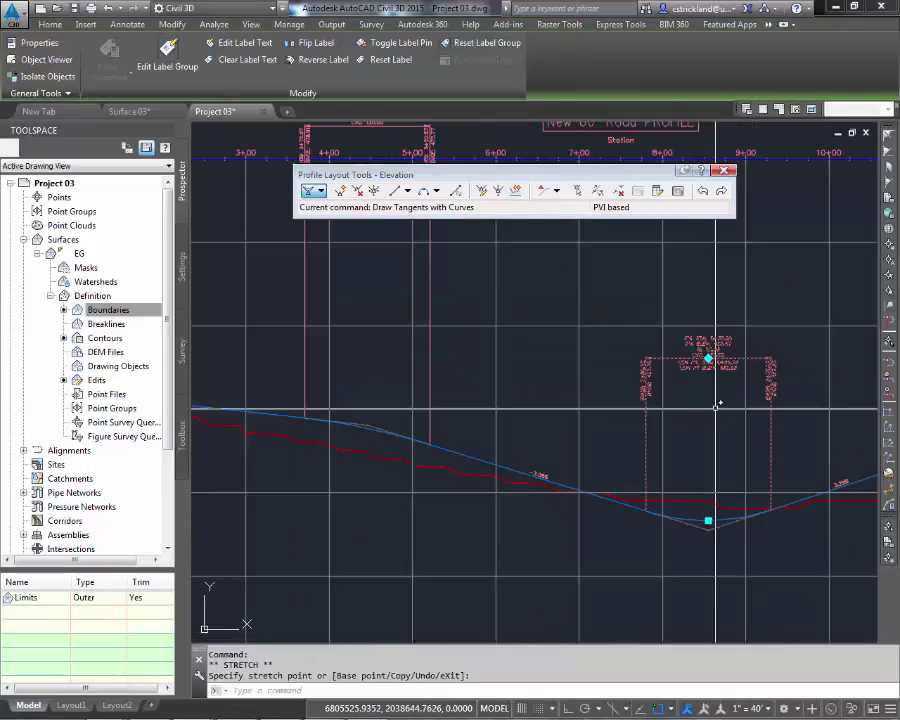
middle_click_drag(711, 403, 687, 393)
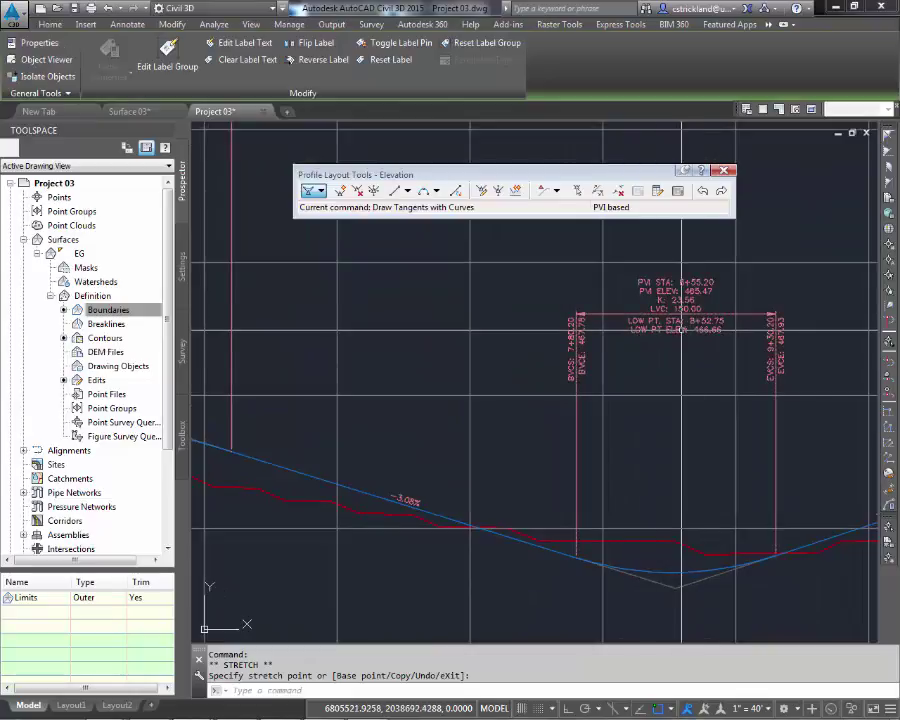
key("Escape")
key("Escape")
scroll(684, 392, "down", 3)
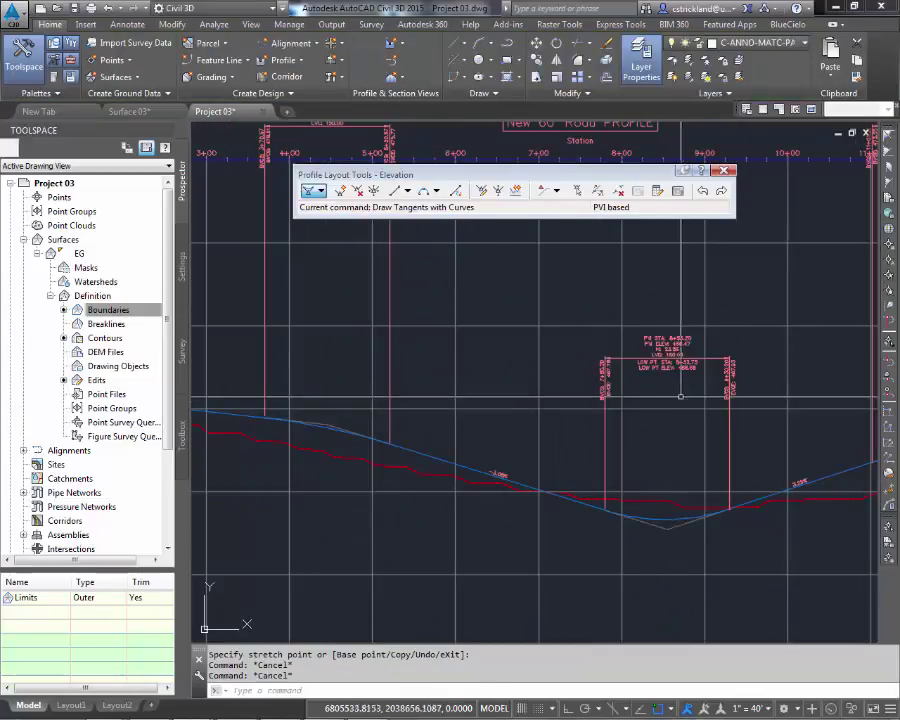
left_click(678, 366)
left_click(667, 518)
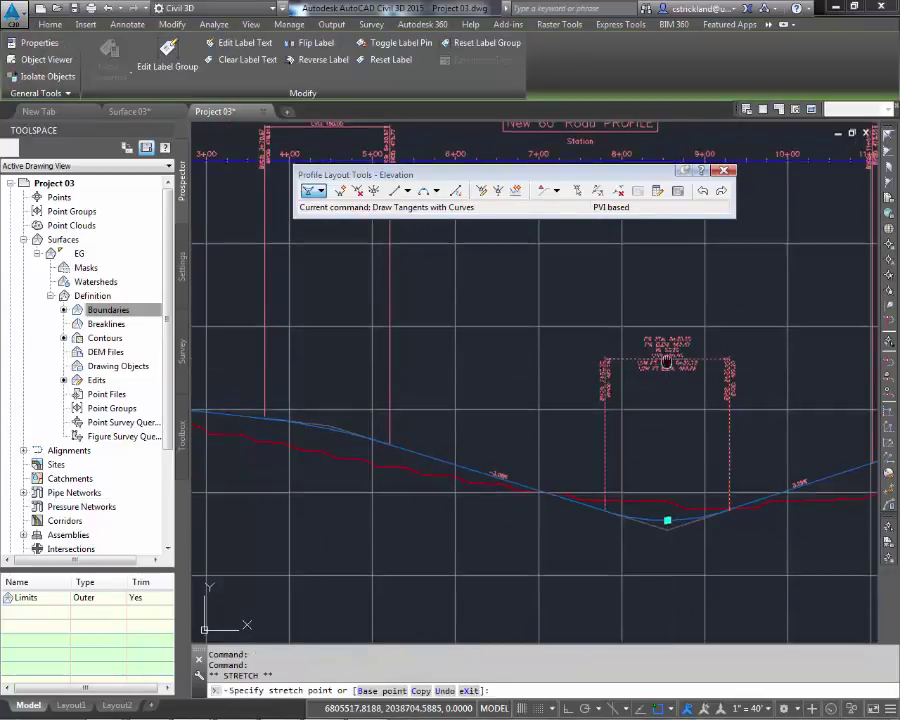
middle_click_drag(670, 323, 672, 528)
scroll(674, 335, "up", 6)
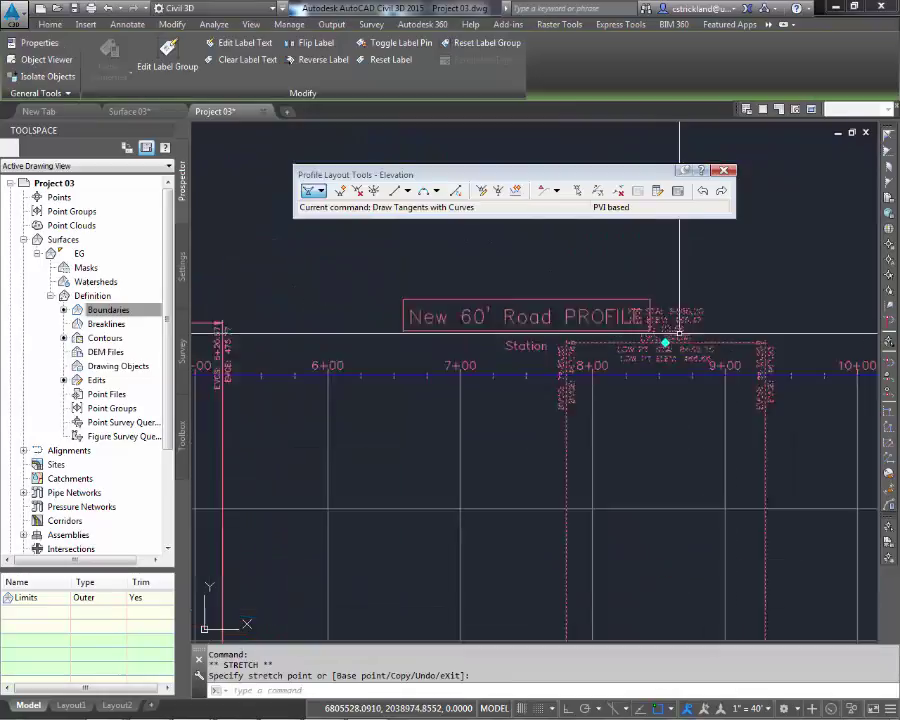
middle_click_drag(693, 347, 560, 376)
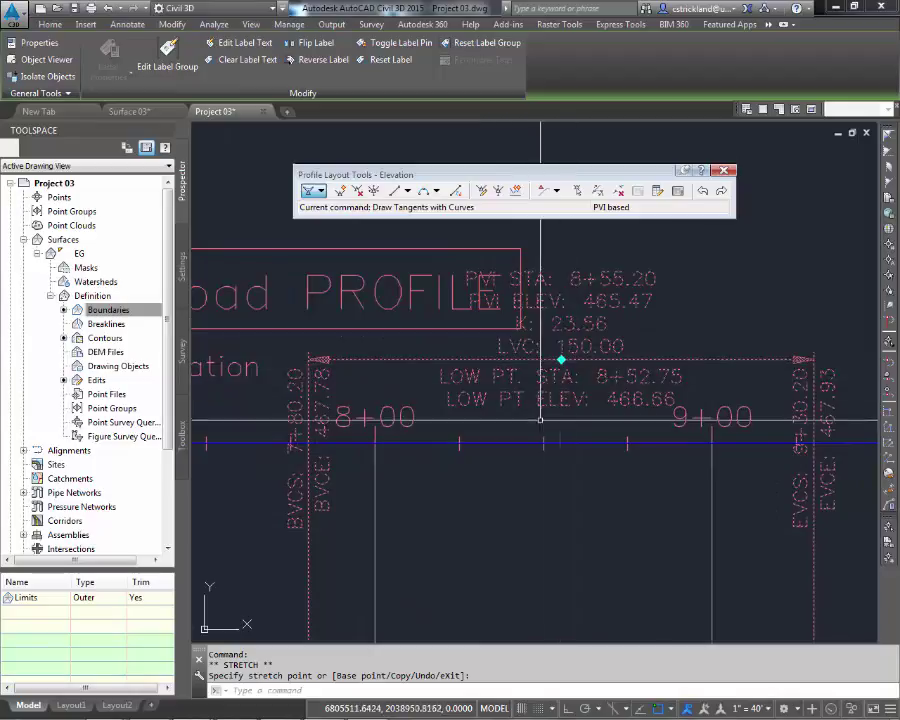
key("Escape")
key("Escape")
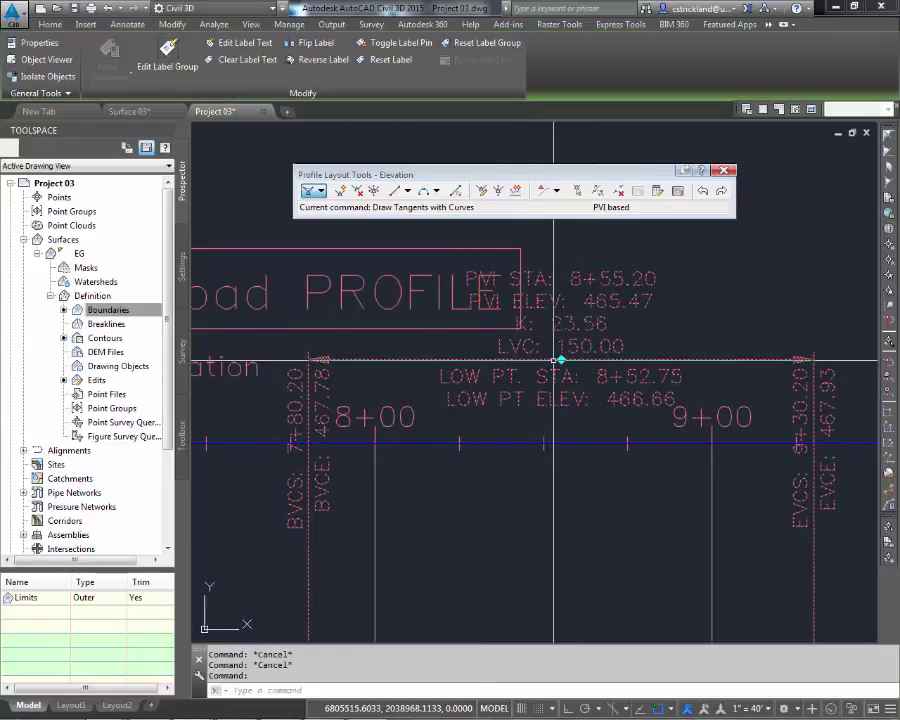
left_click(561, 358)
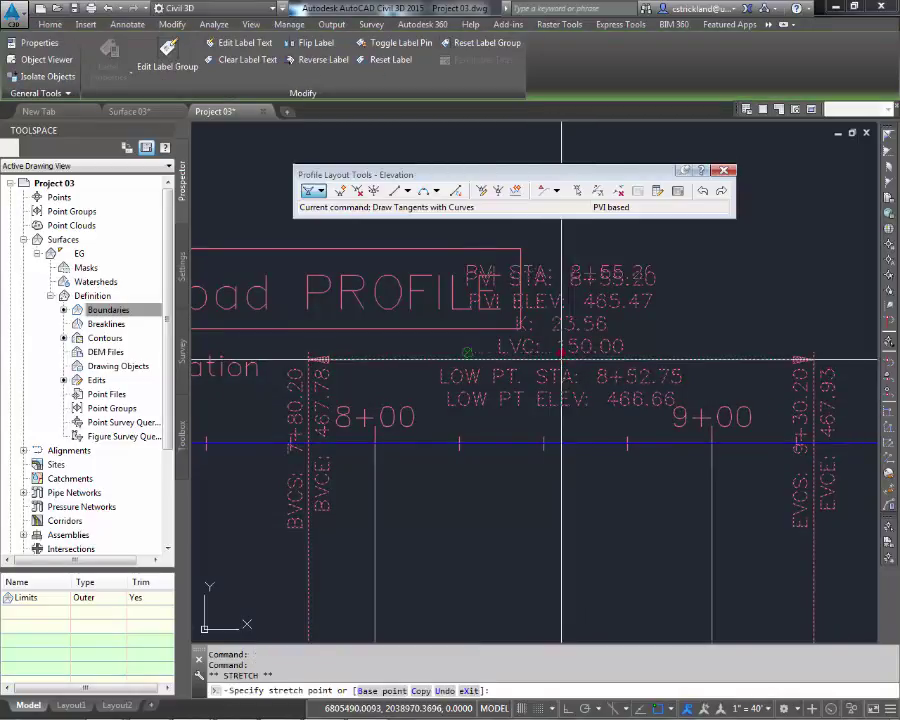
scroll(561, 358, "down", 4)
scroll(560, 330, "up", 4)
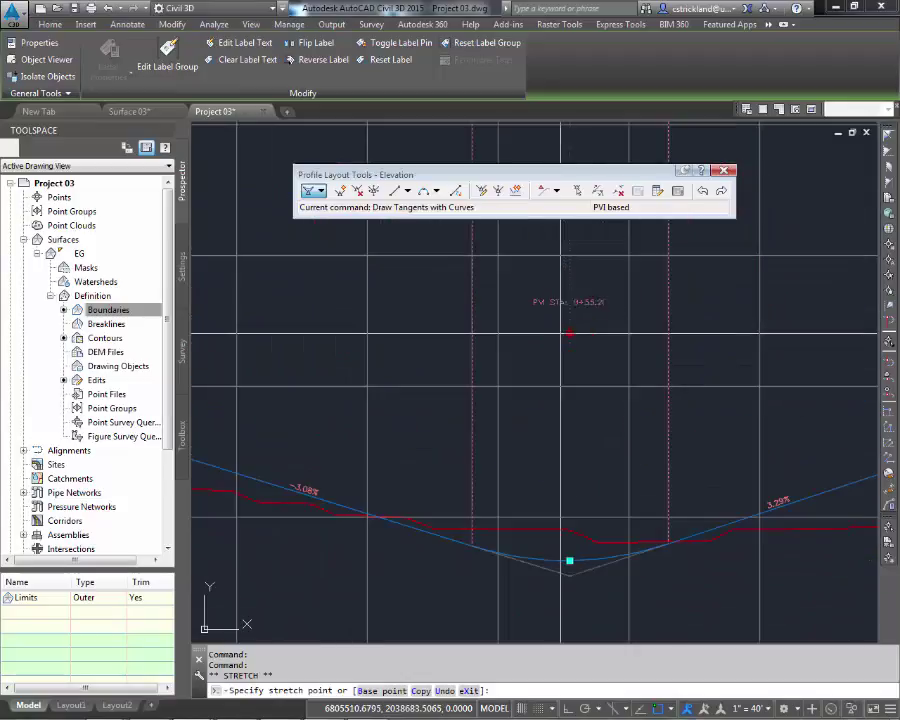
key("Escape")
key("Escape")
scroll(570, 325, "up", 3)
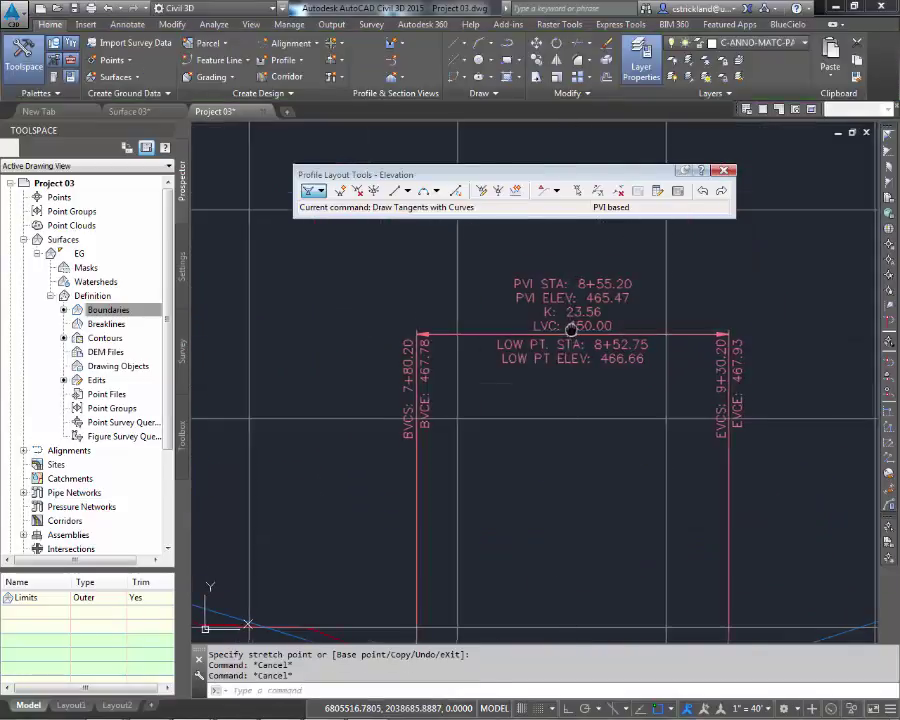
scroll(620, 300, "down", 3)
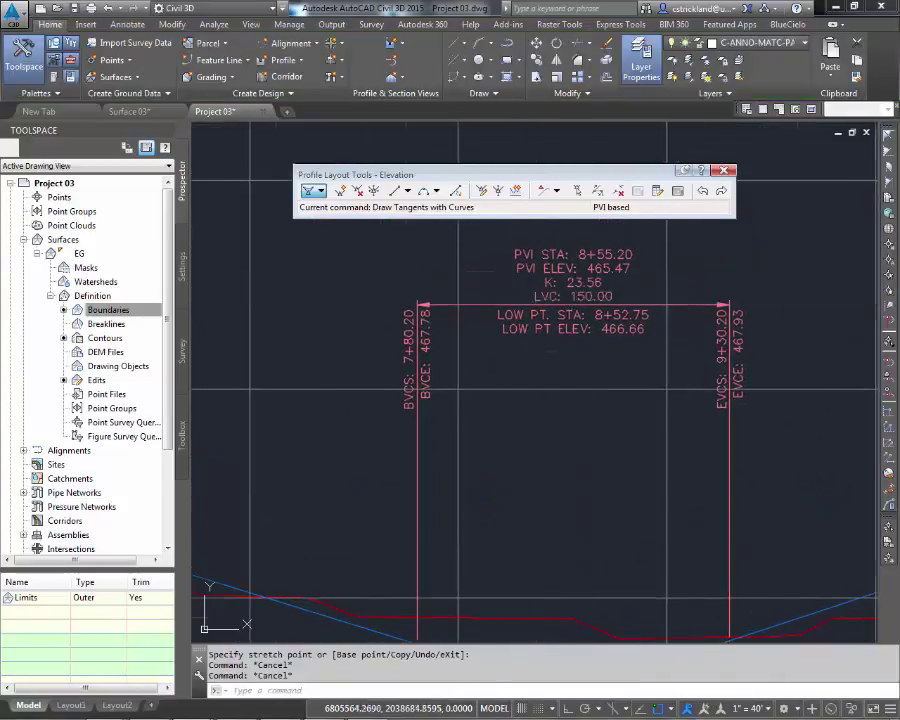
middle_click_drag(645, 310, 639, 308)
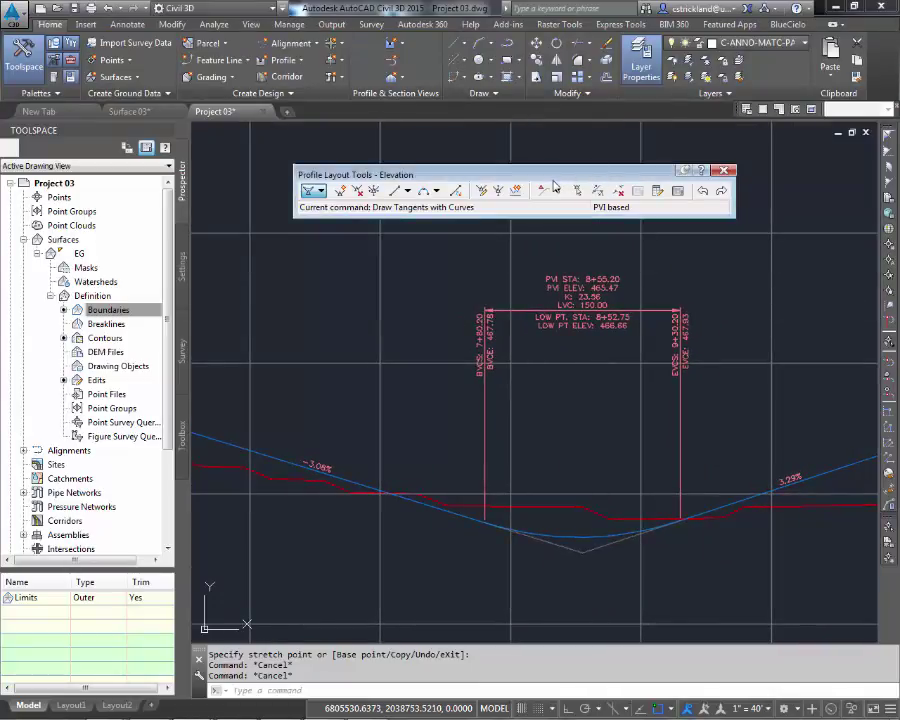
Close Profile Layout Tools and zoom out to the whole New 60' Road profile view
left_click(725, 171)
scroll(580, 295, "down", 4)
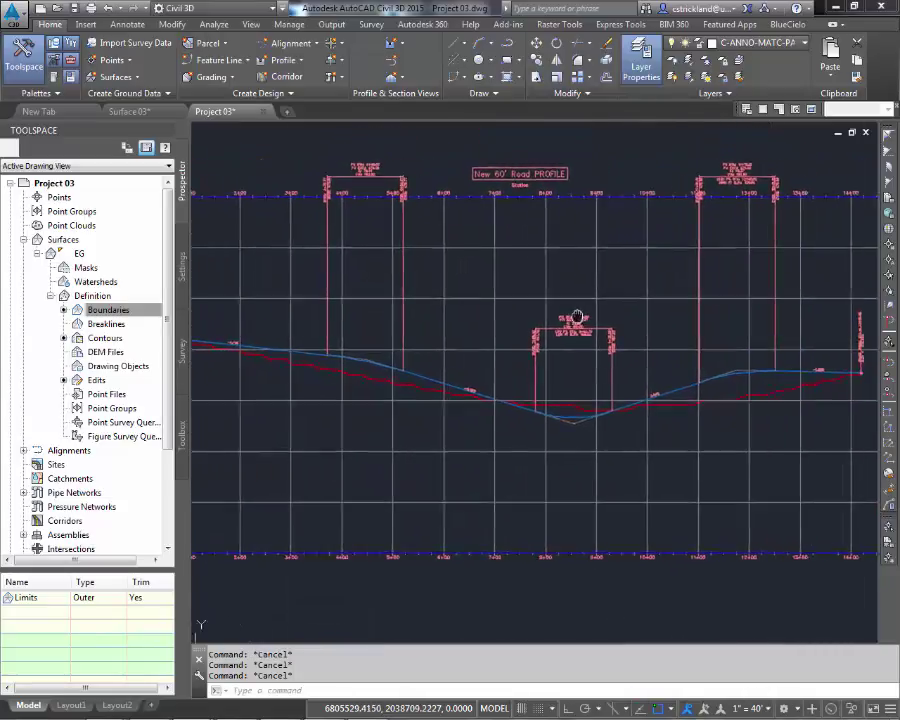
scroll(577, 316, "down", 4)
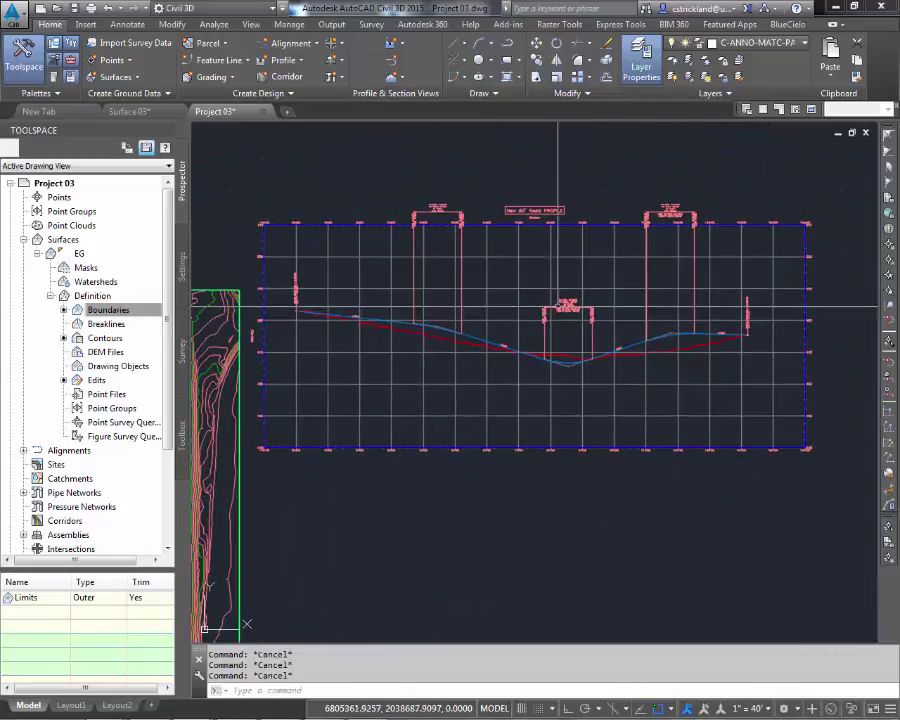